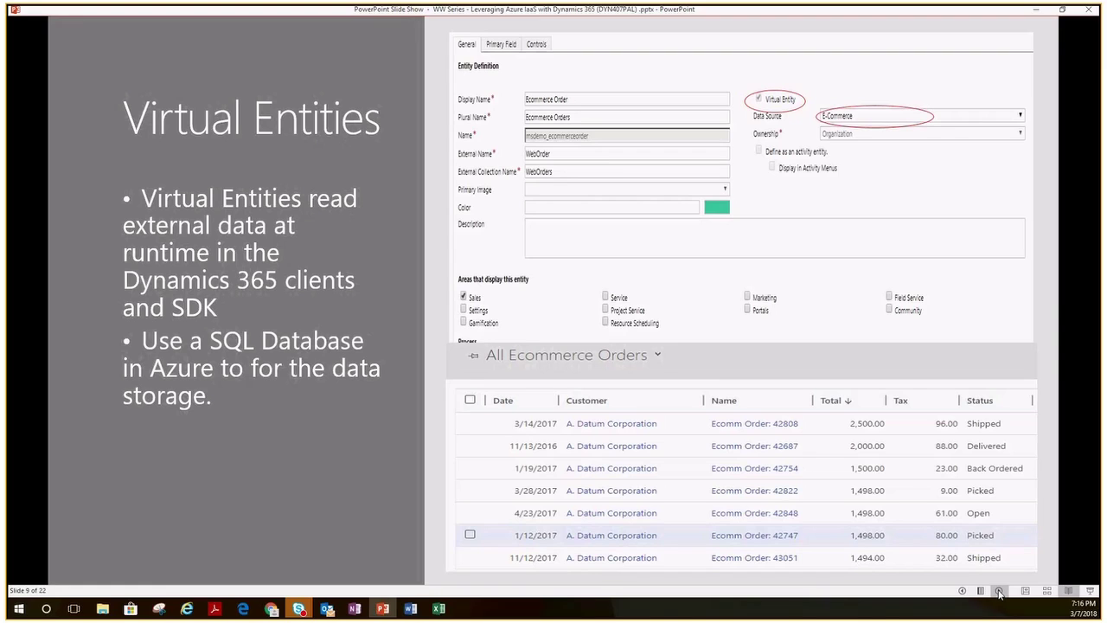
Advance the Virtual Entities slide to reveal the Ecomm Order 42808 record panel over the orders grid.
left_click(1000, 593)
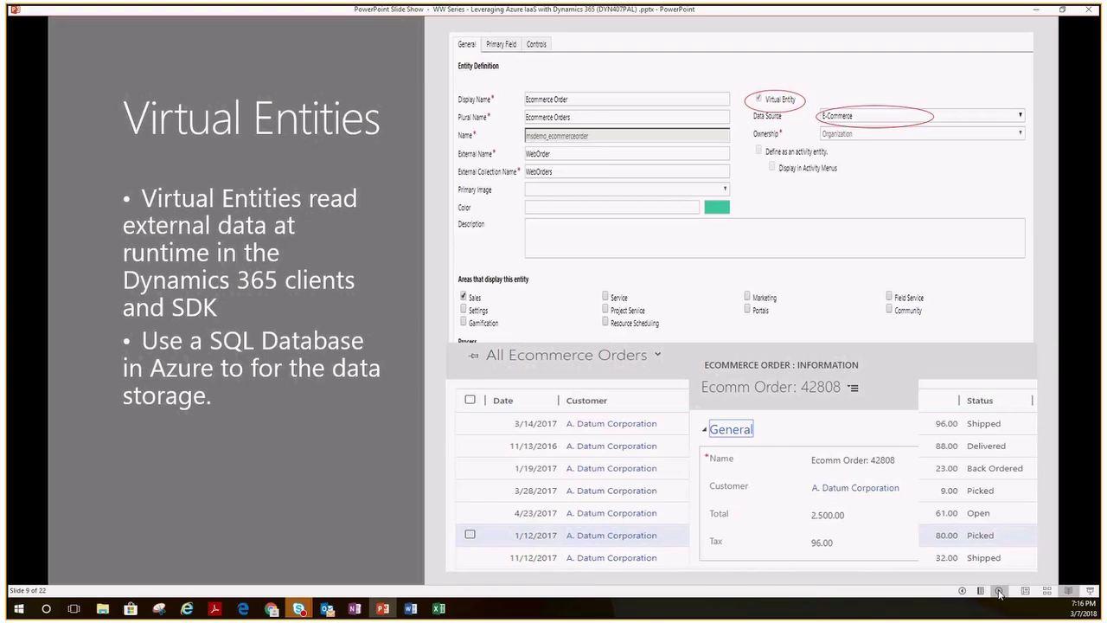
Switch to the Contoso_Ecomm database in the Azure portal and open its Query editor.
left_click(272, 611)
left_click(232, 584)
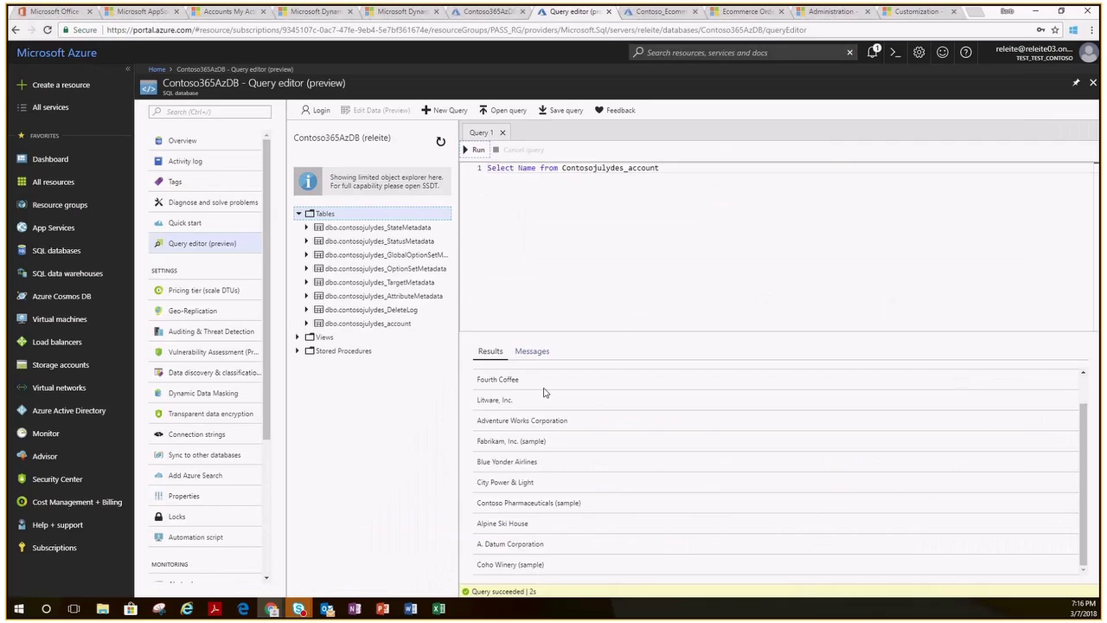
left_click(661, 12)
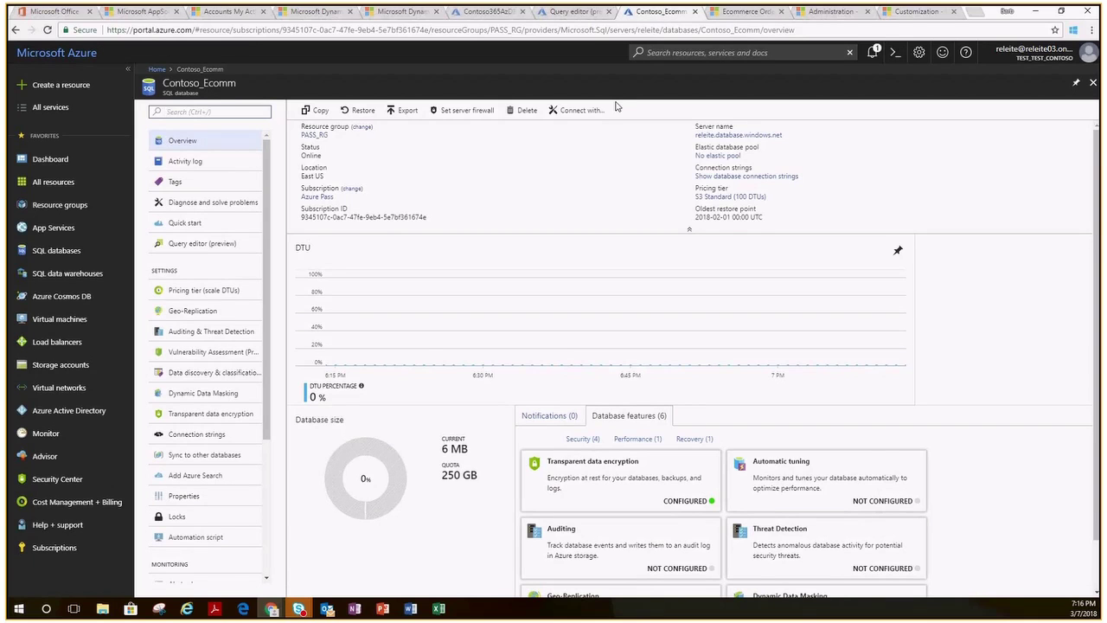
left_click(216, 246)
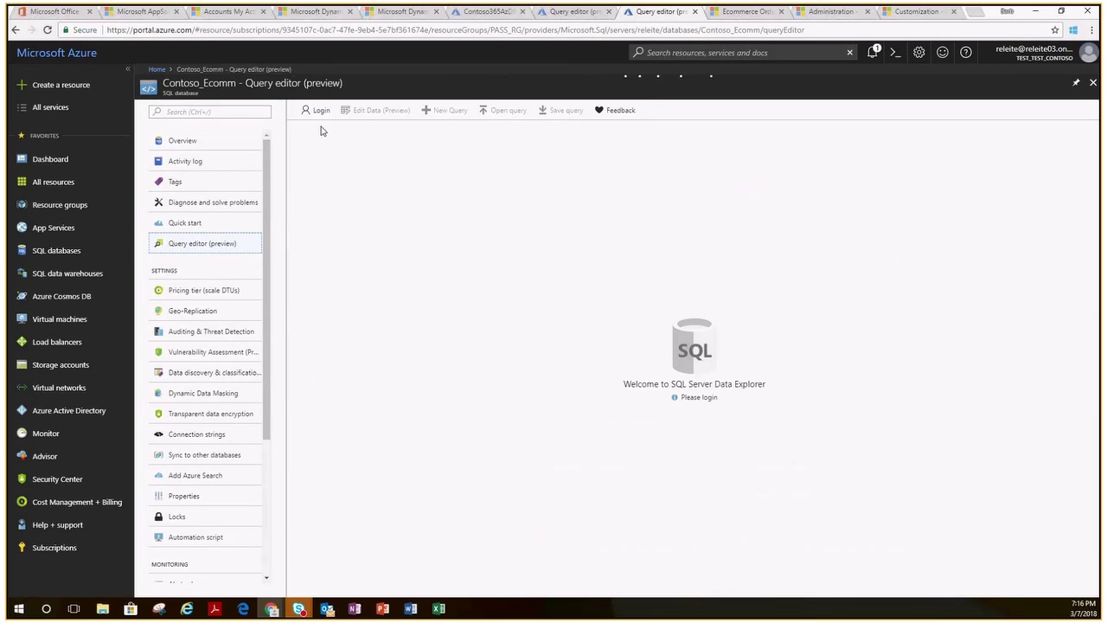
Sign in to the query editor with saved credentials and select the dbo.WebOrders table.
left_click(320, 113)
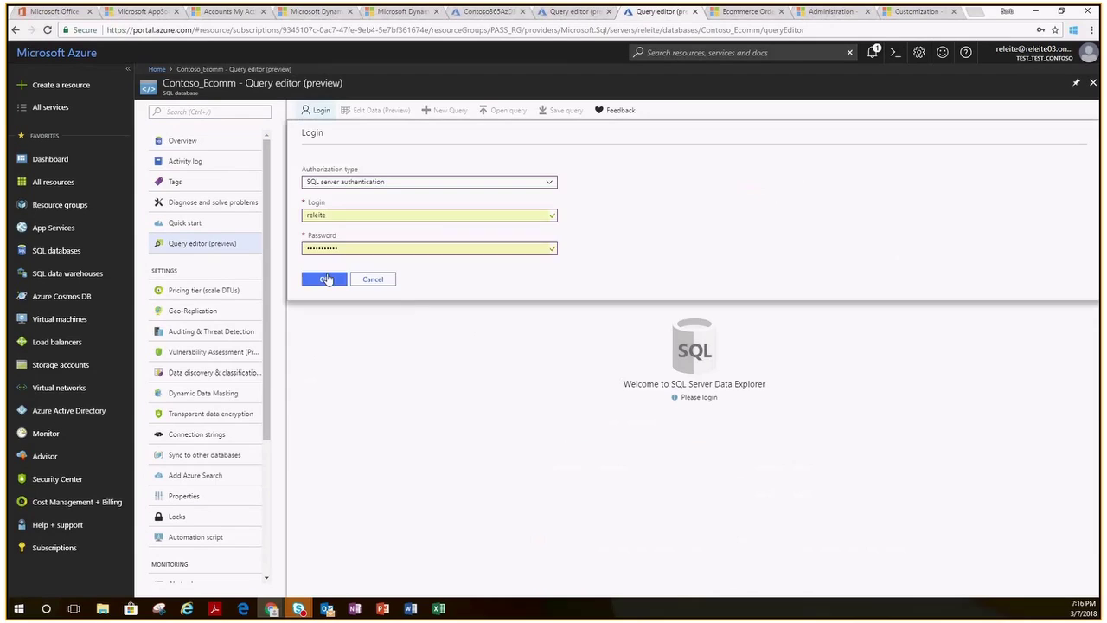
left_click(329, 279)
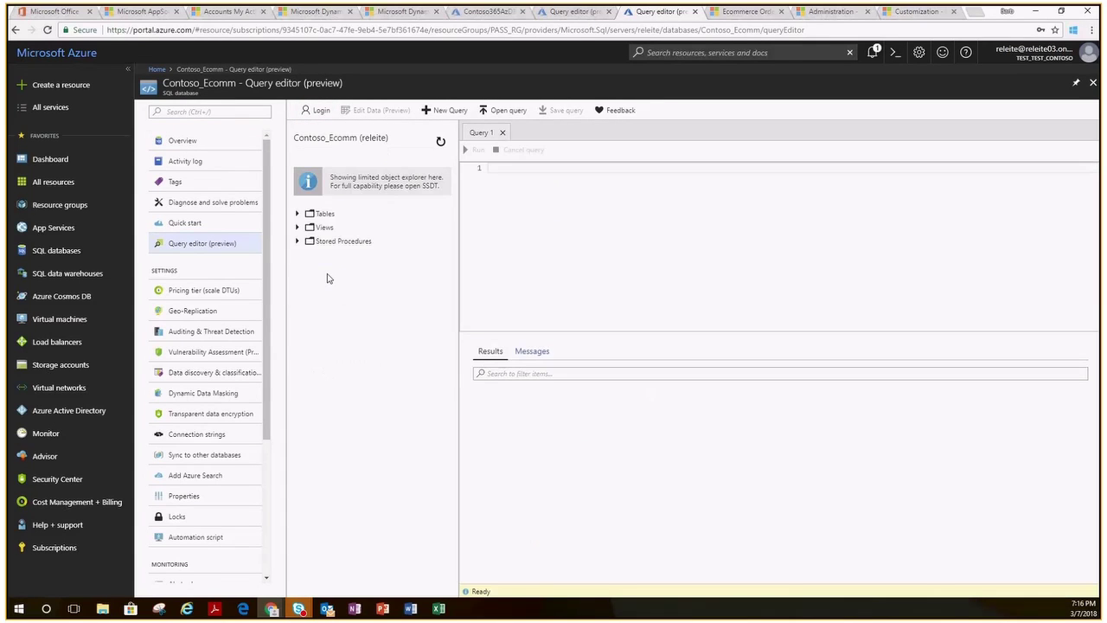
left_click(326, 217)
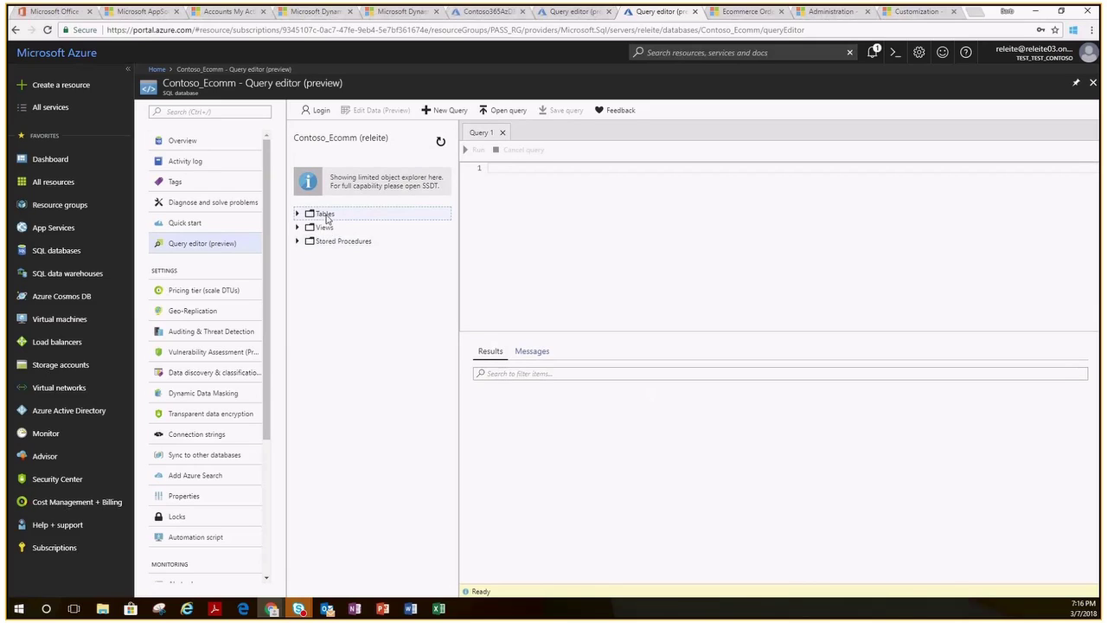
left_click(298, 214)
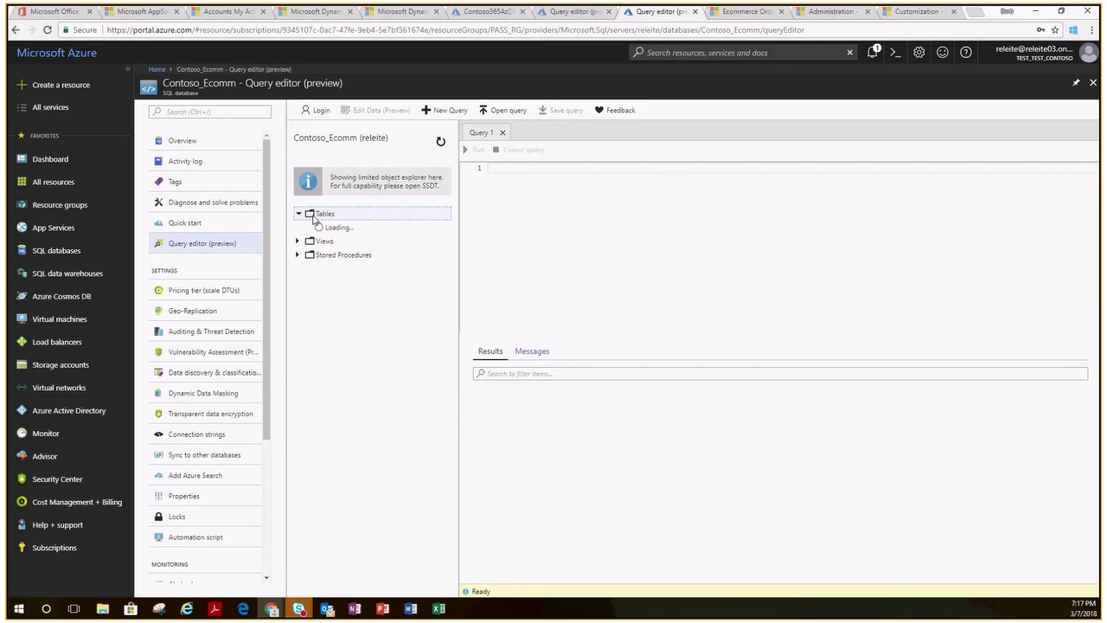
left_click(336, 229)
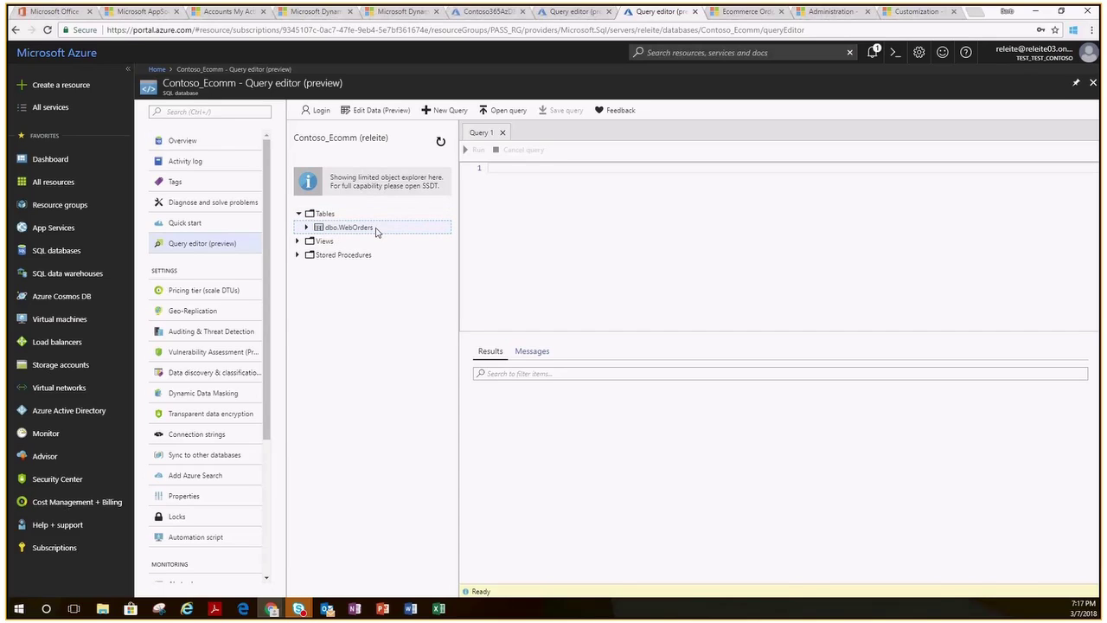
Load WebOrders in Edit Data (Preview), accepting the preview terms, then go to Dynamics 365 Ecommerce Orders.
left_click(380, 111)
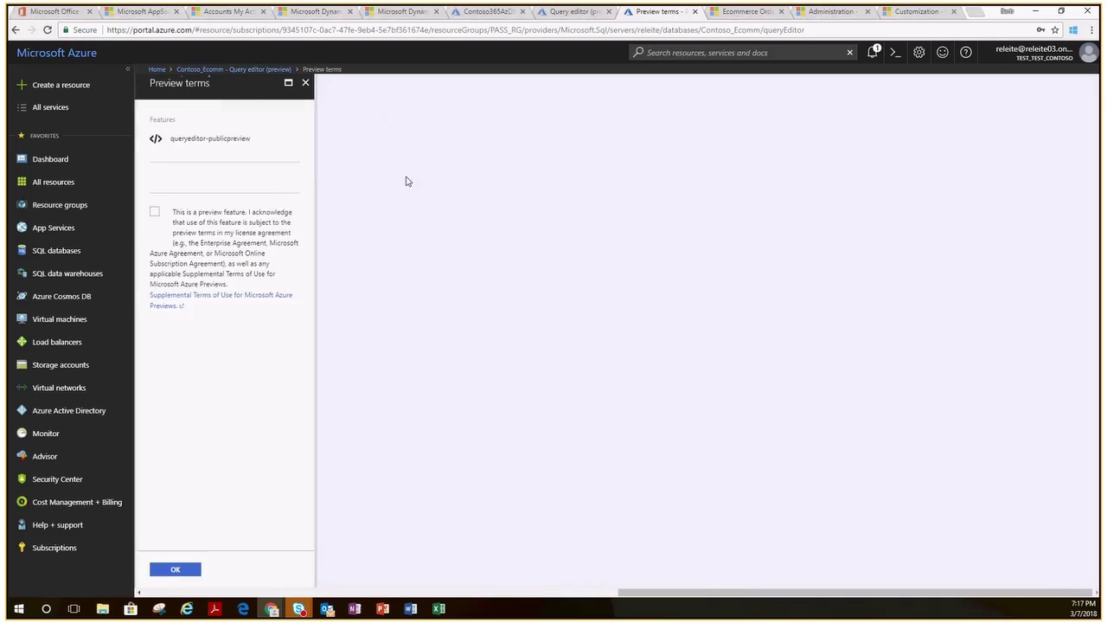
left_click(153, 243)
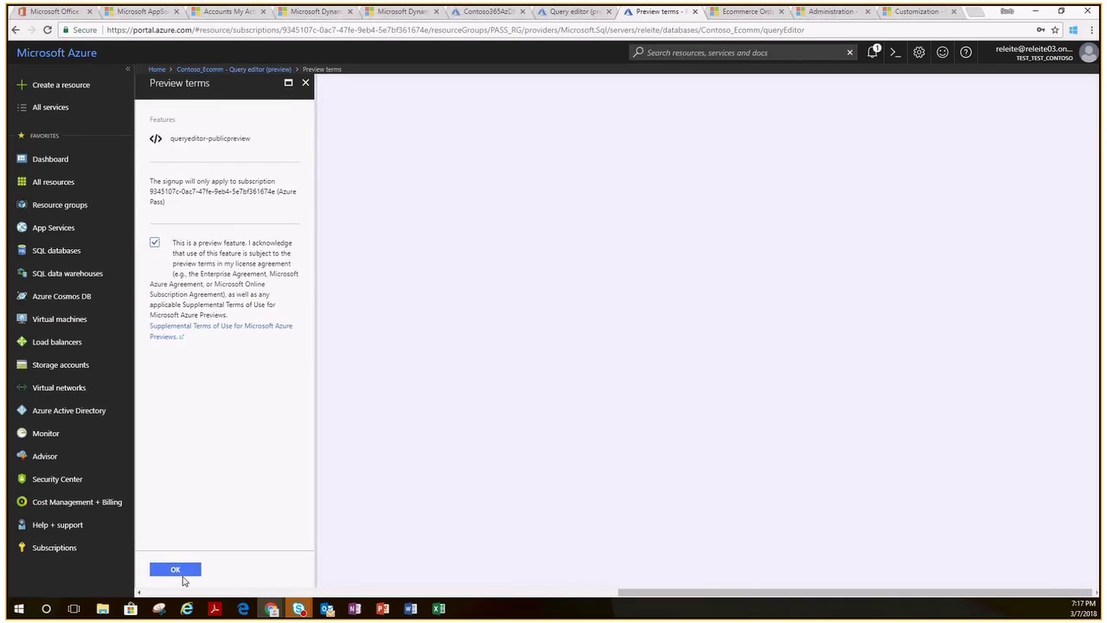
left_click(177, 571)
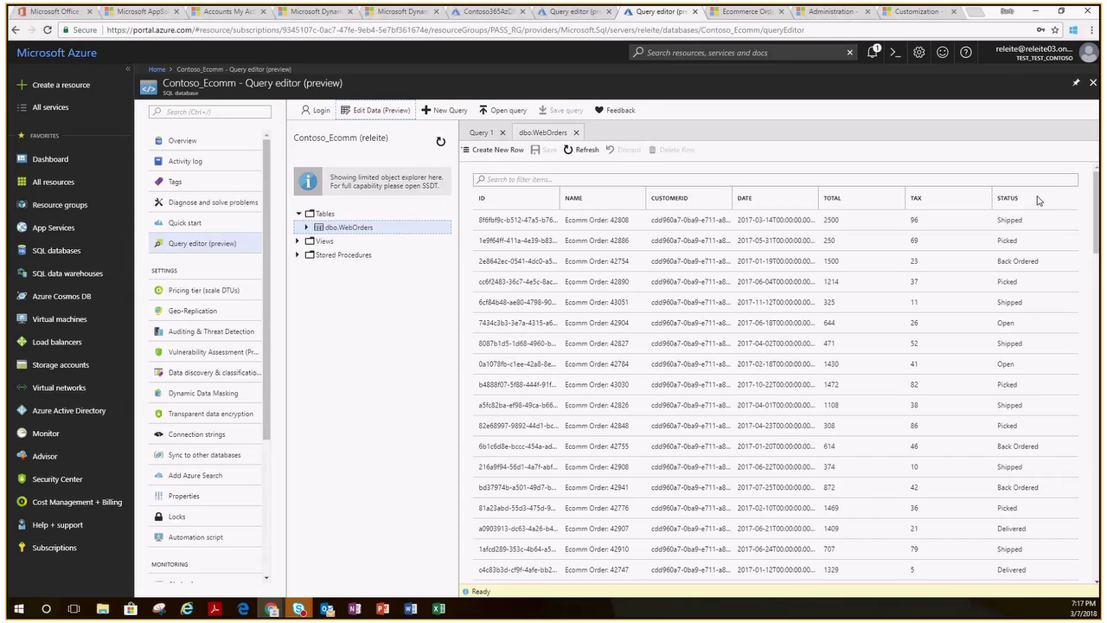
left_click(748, 12)
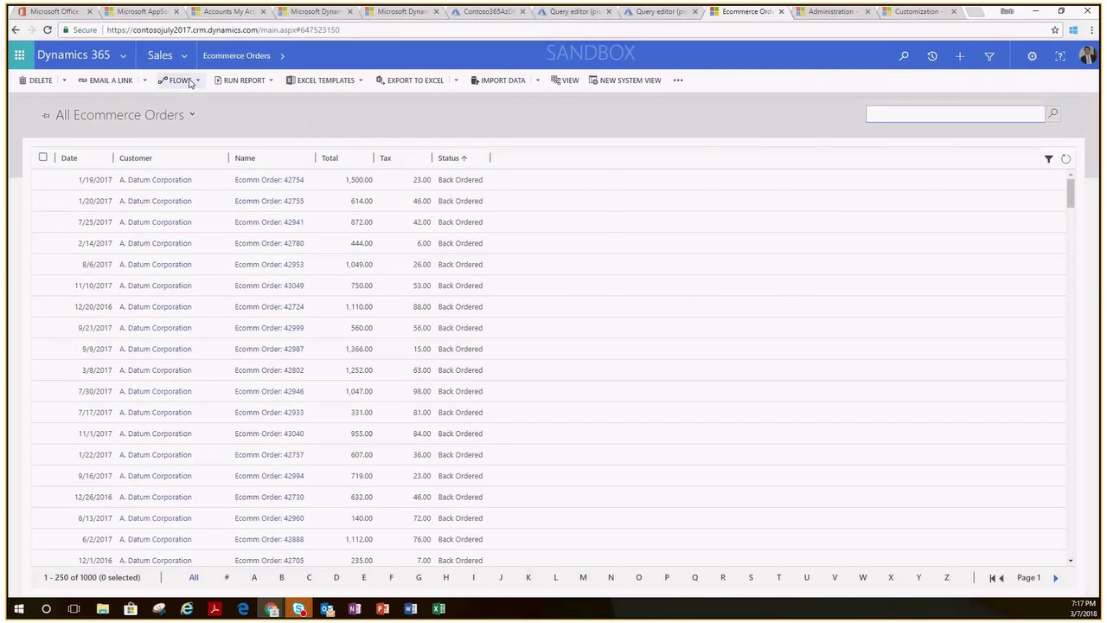
Glance at the Sales navigation, then open the record for Ecomm Order 42754.
left_click(161, 56)
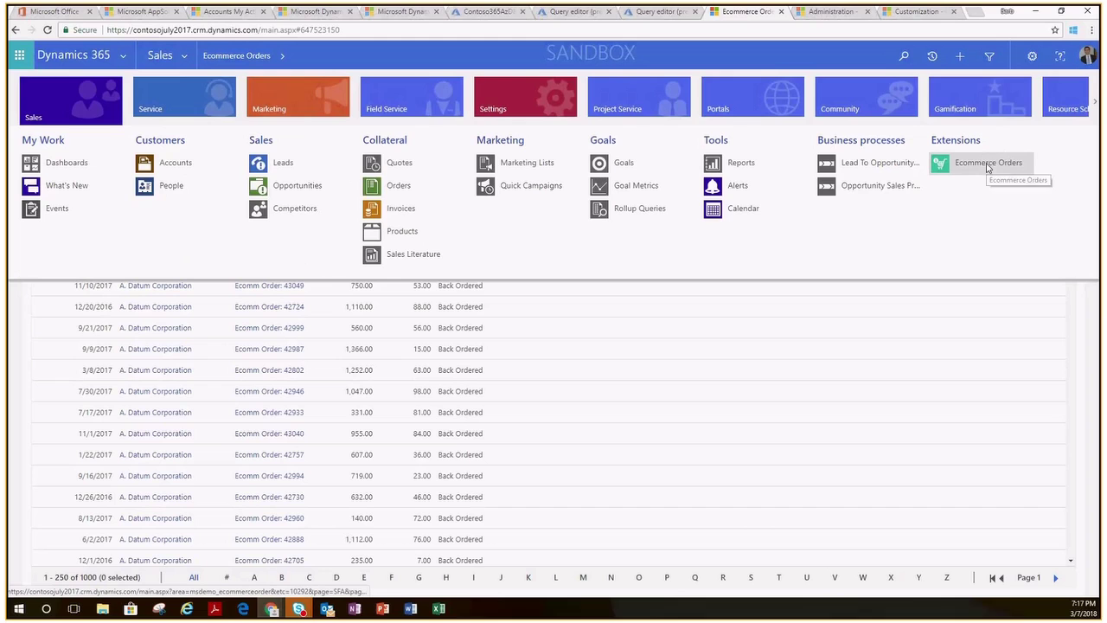
left_click(995, 338)
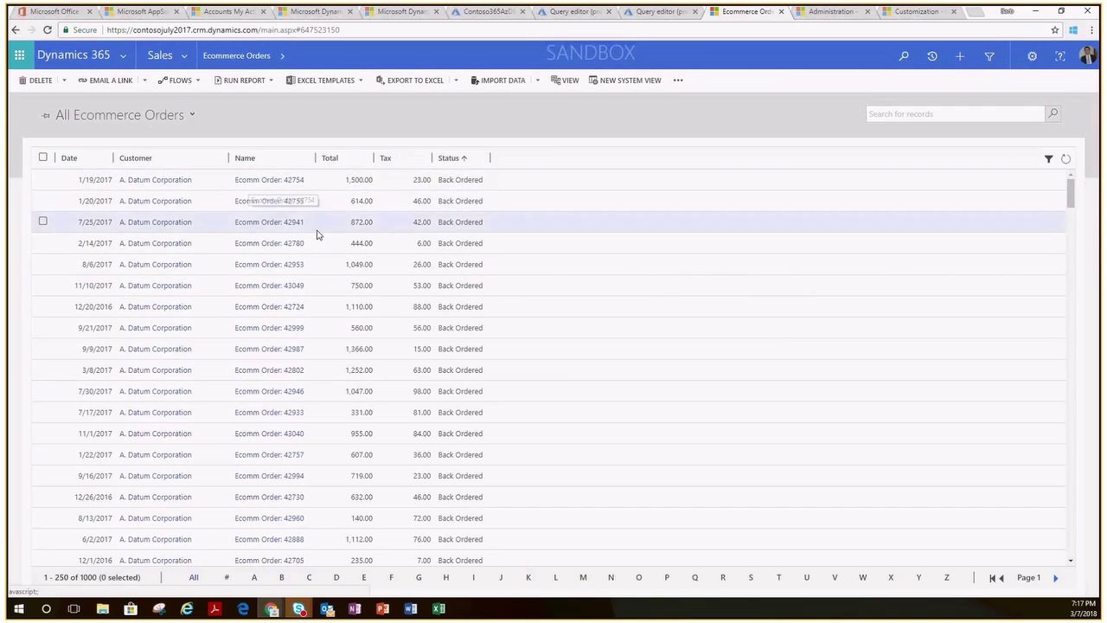
left_click(284, 181)
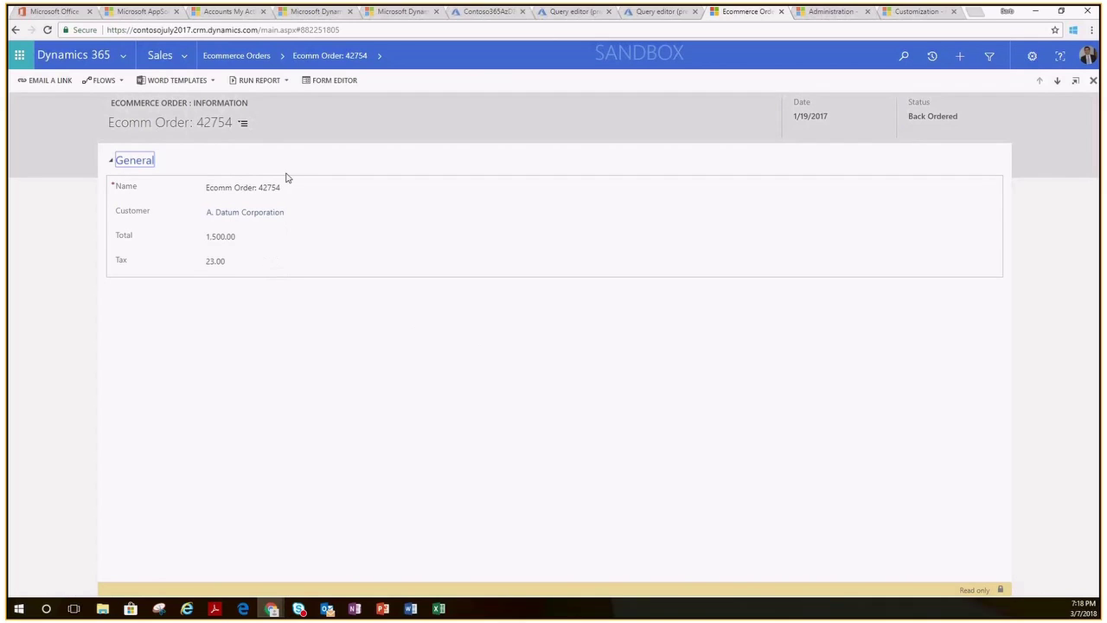
Return to the Ecommerce Orders list and sort it by Total, highest first.
left_click(257, 55)
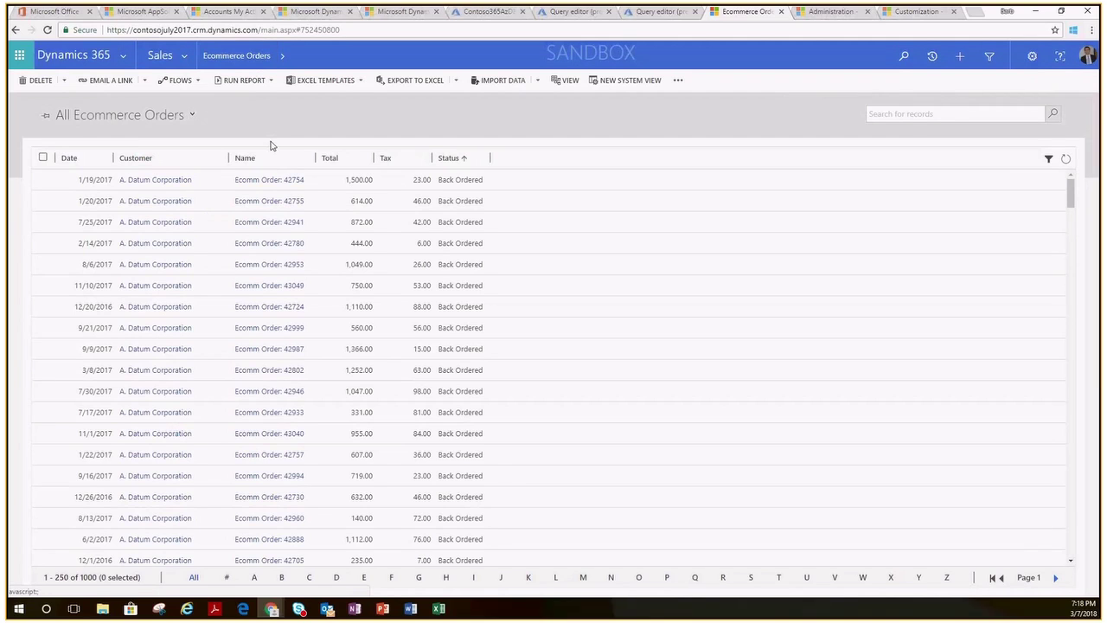
left_click(363, 159)
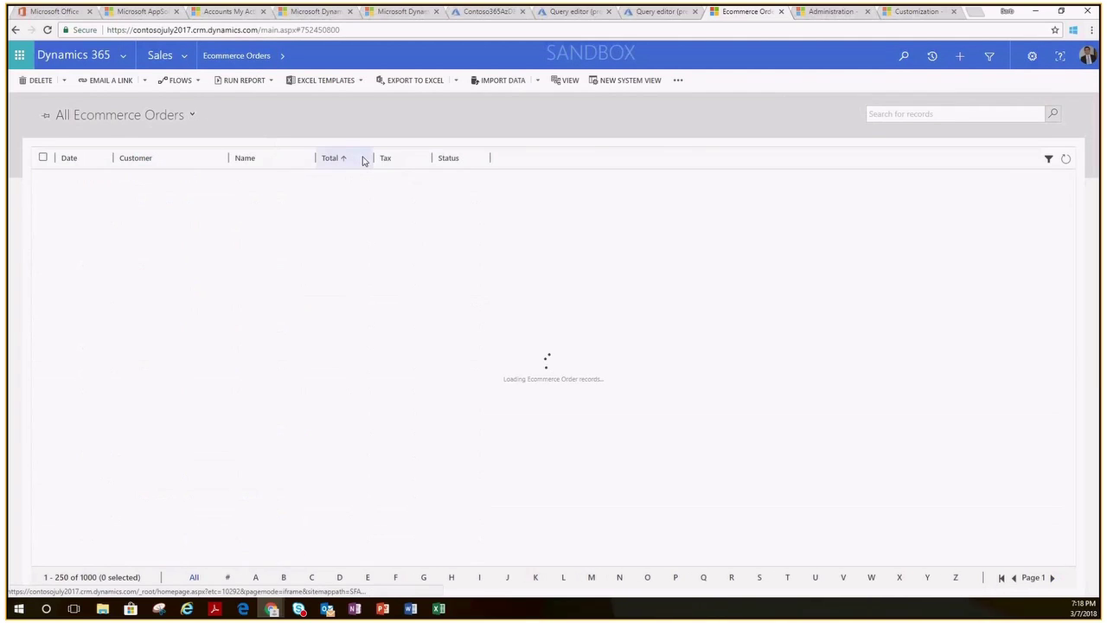
left_click(363, 159)
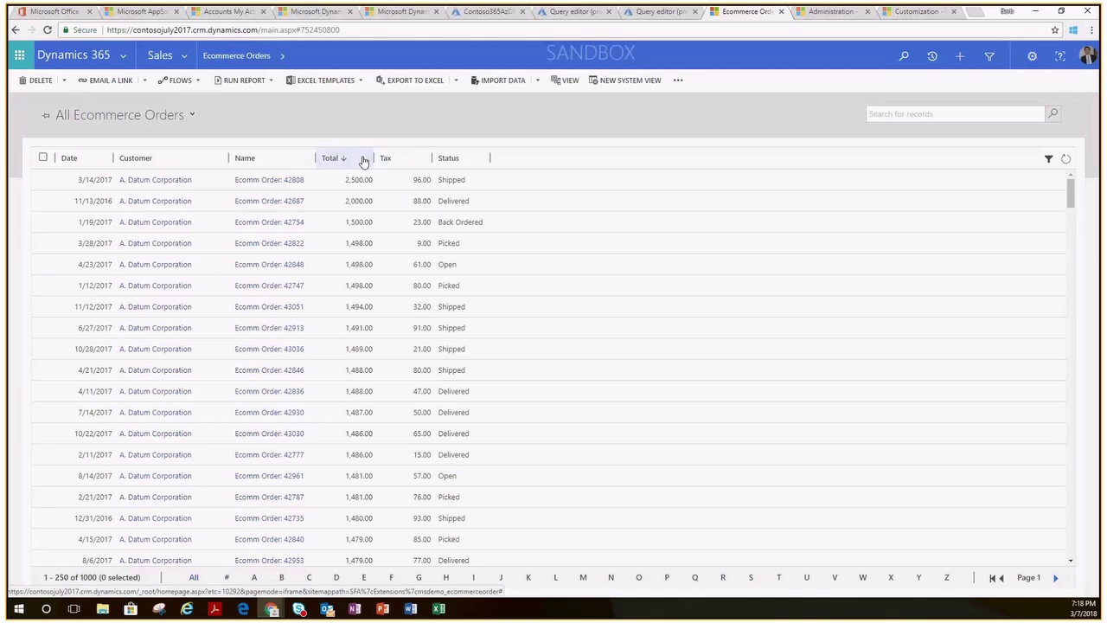
Change order 42808's TOTAL from 2500 to 3000 in WebOrders and save it.
left_click(653, 13)
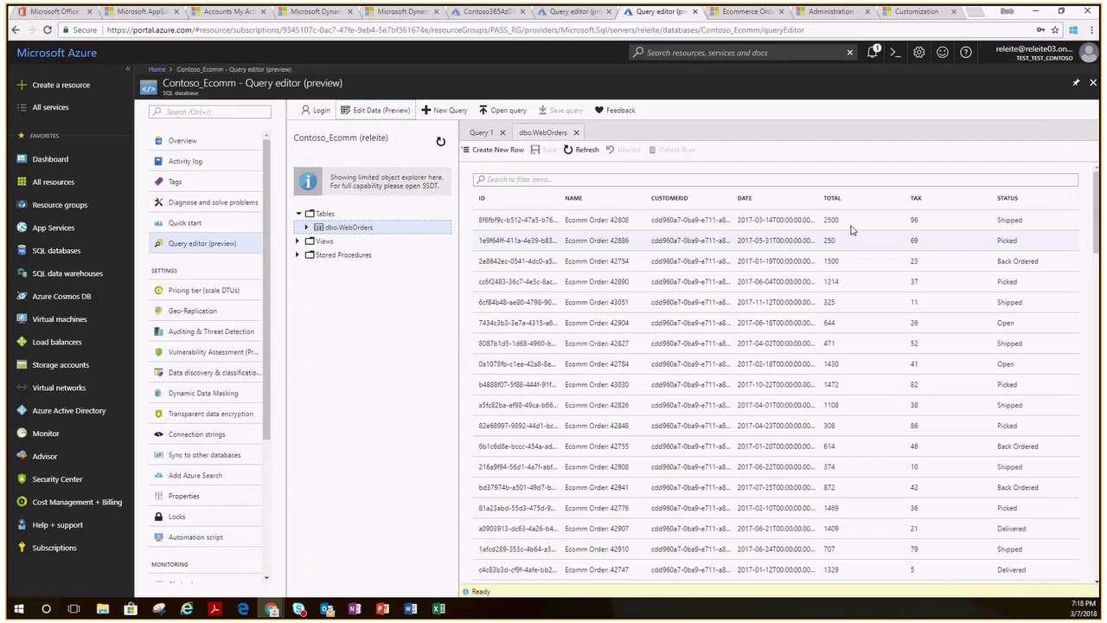
left_click(848, 219)
key("BackSpace")
key("BackSpace")
key("BackSpace")
key("BackSpace")
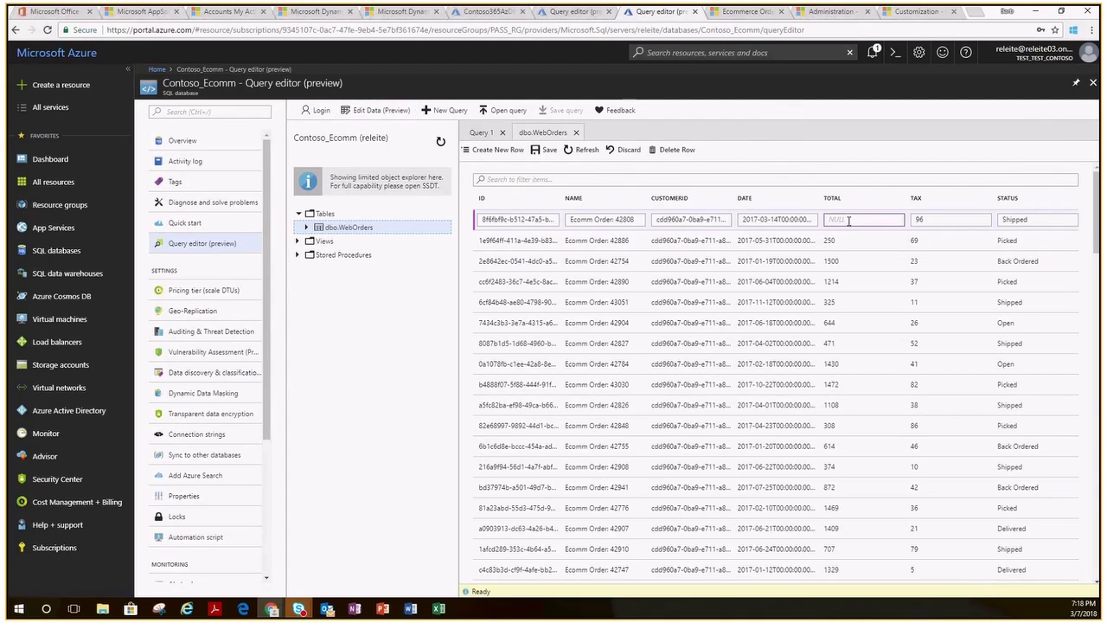
type("3000")
left_click(550, 152)
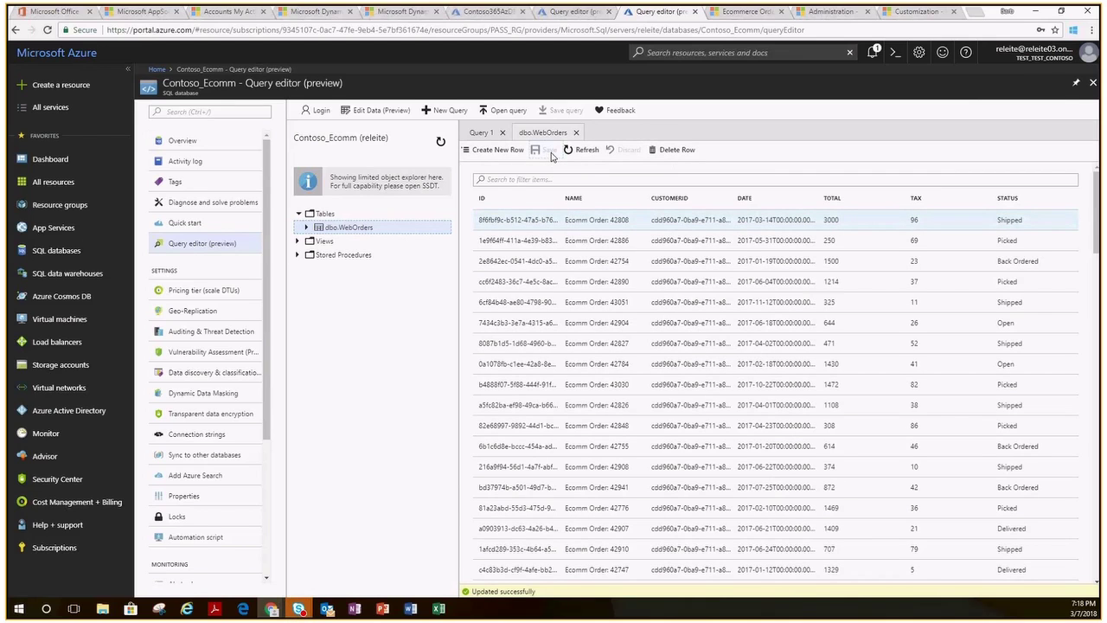
left_click(742, 11)
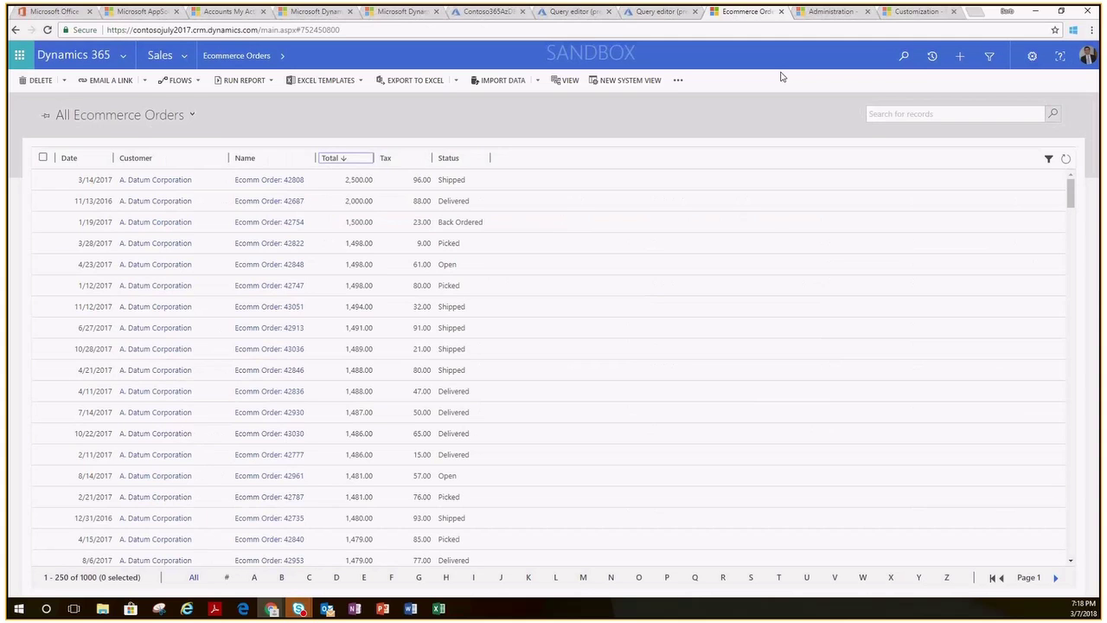
Refresh the orders grid so 42808 shows 3,000.00, then move to the Administration page.
left_click(1066, 162)
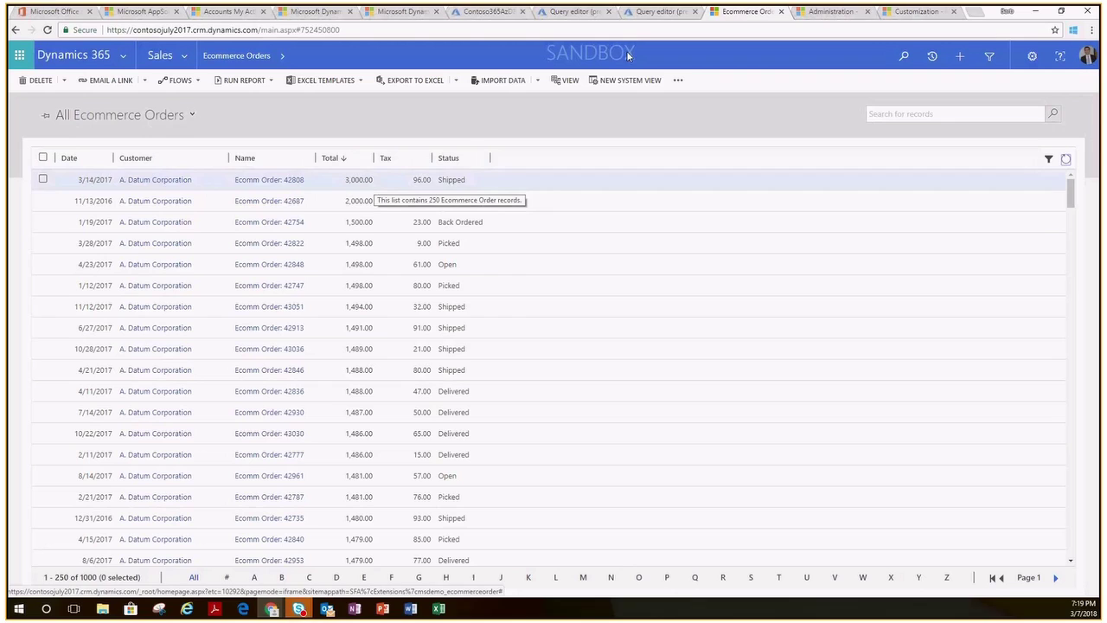
left_click(829, 12)
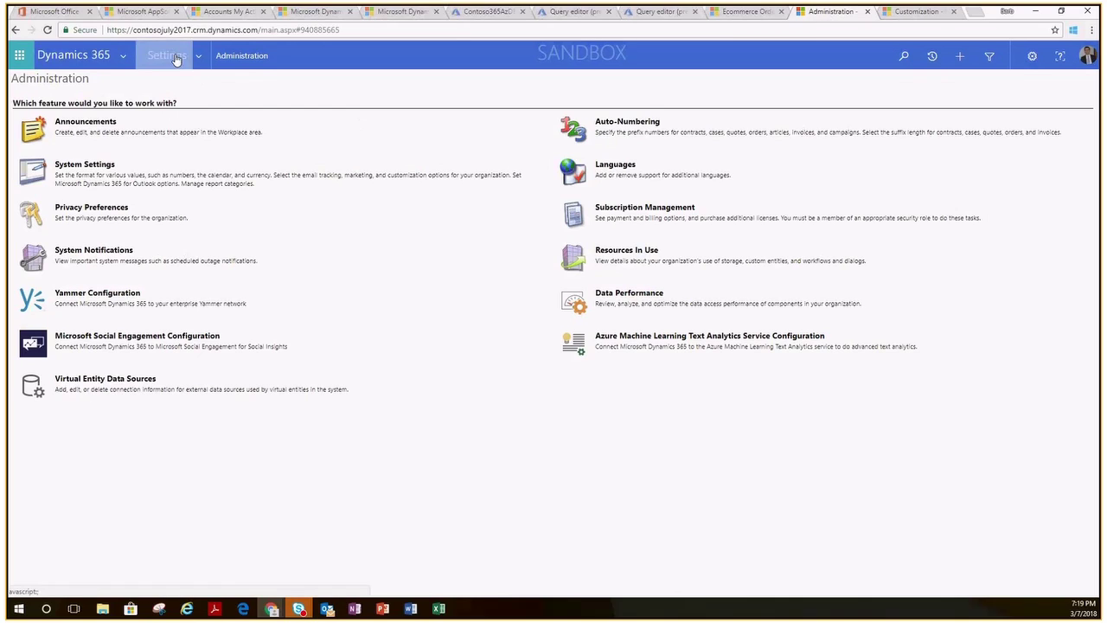
Review the E-Commerce OData v4 record under Virtual Entity Data Sources.
left_click(105, 386)
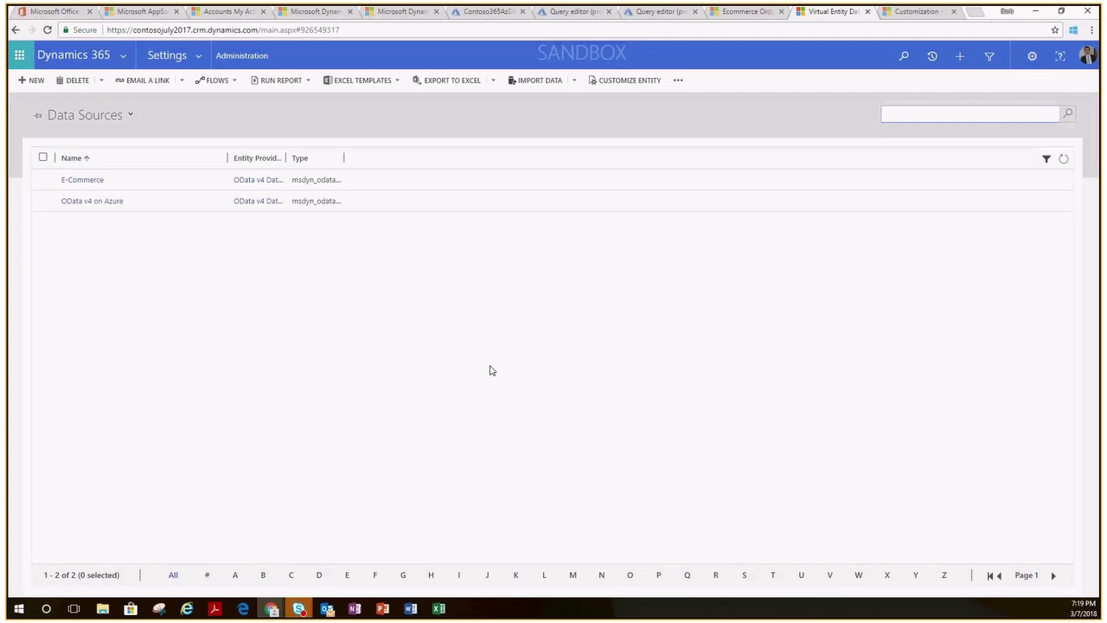
left_click(94, 183)
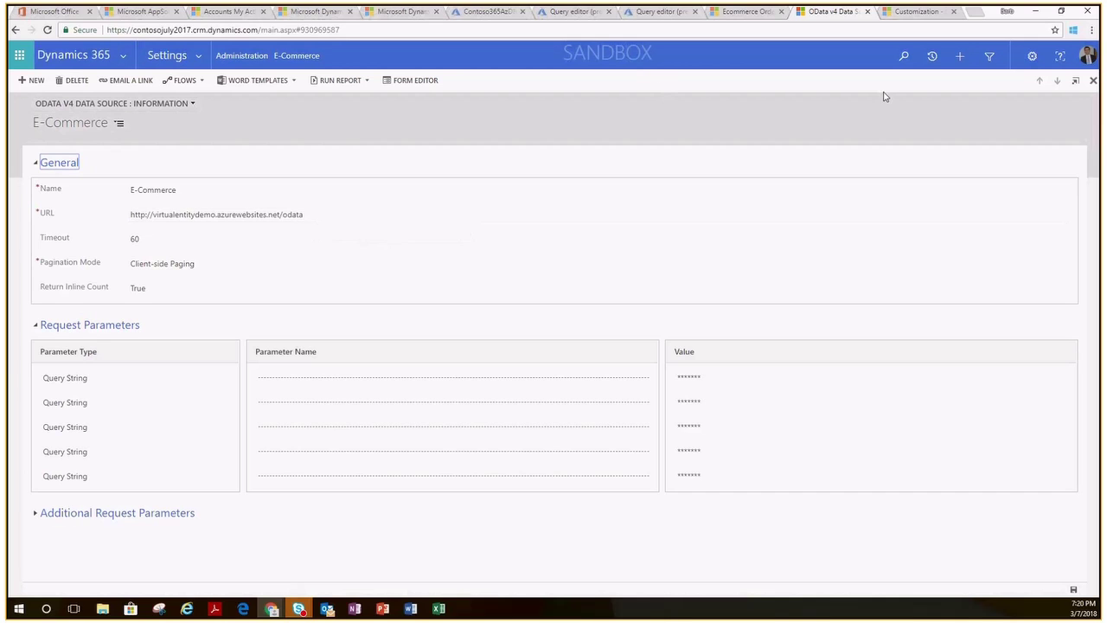
left_click(915, 13)
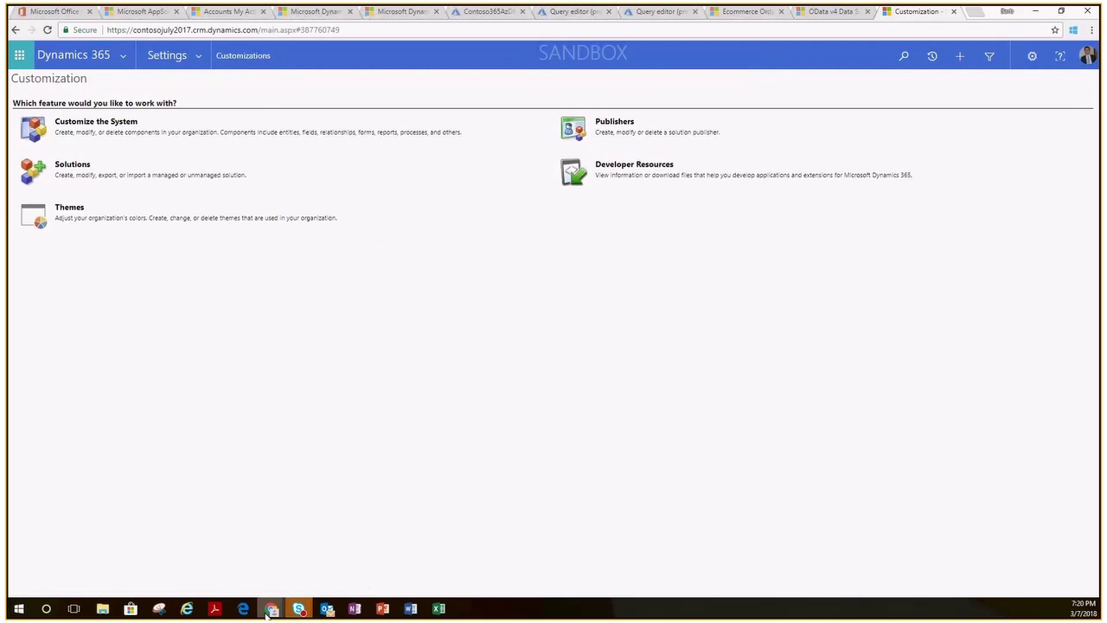
Bring up the Ecommerce Order entity definition and confirm E-Commerce as its data source.
mouse_move(272, 608)
left_click(344, 579)
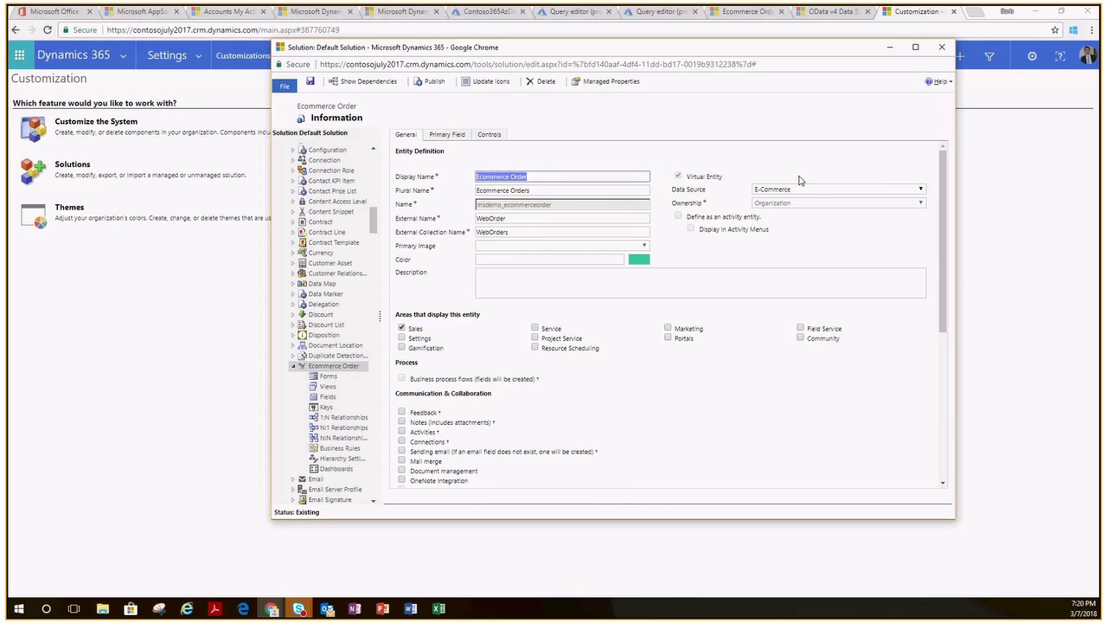
left_click(922, 192)
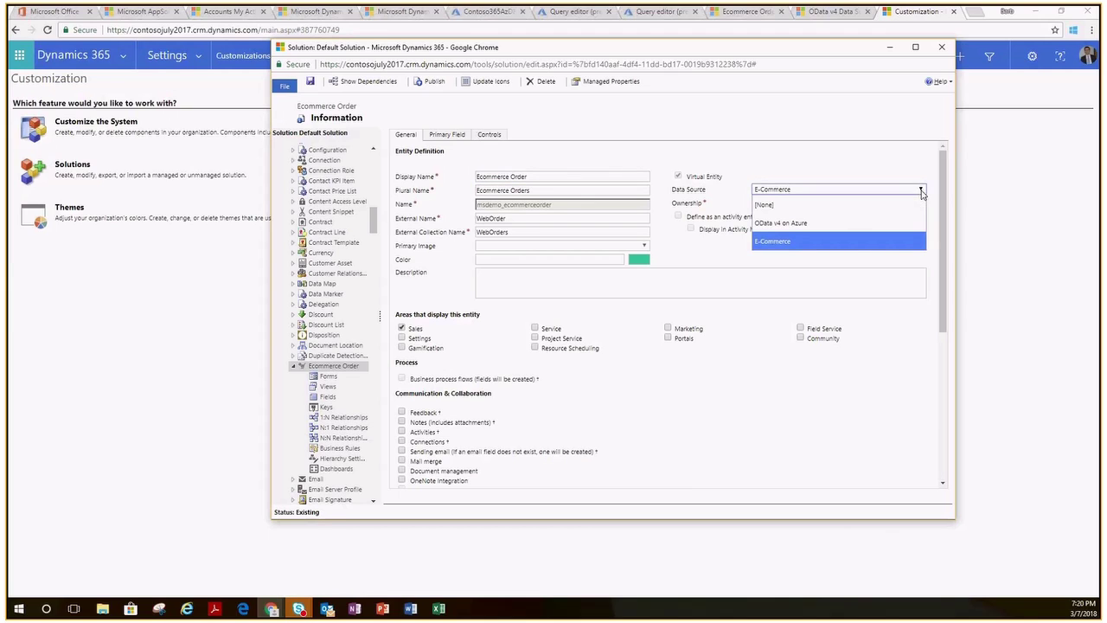
left_click(846, 243)
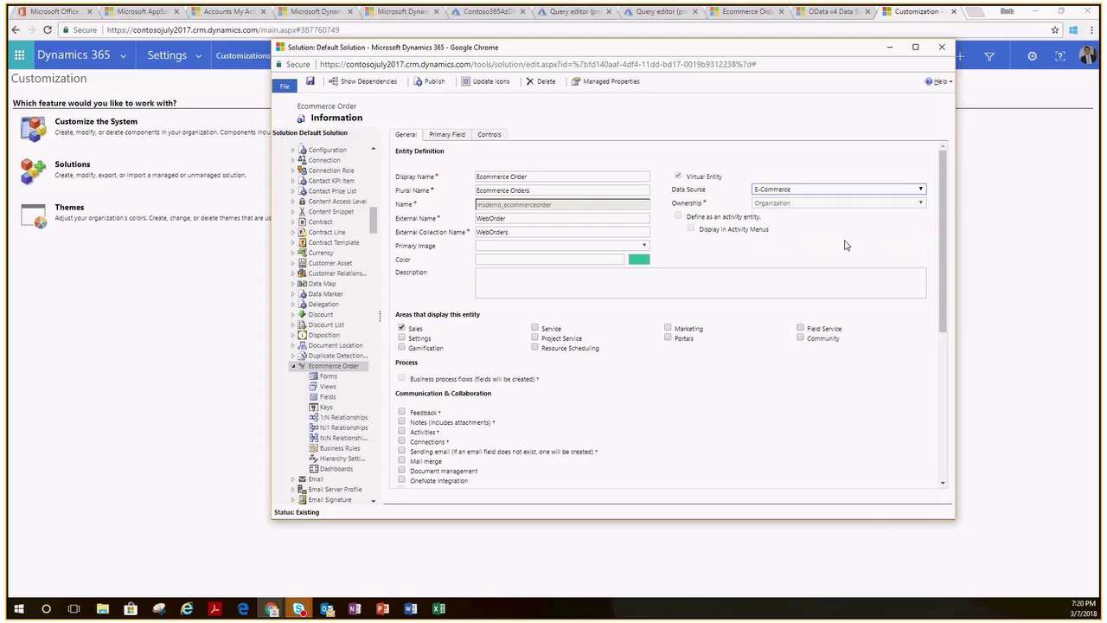
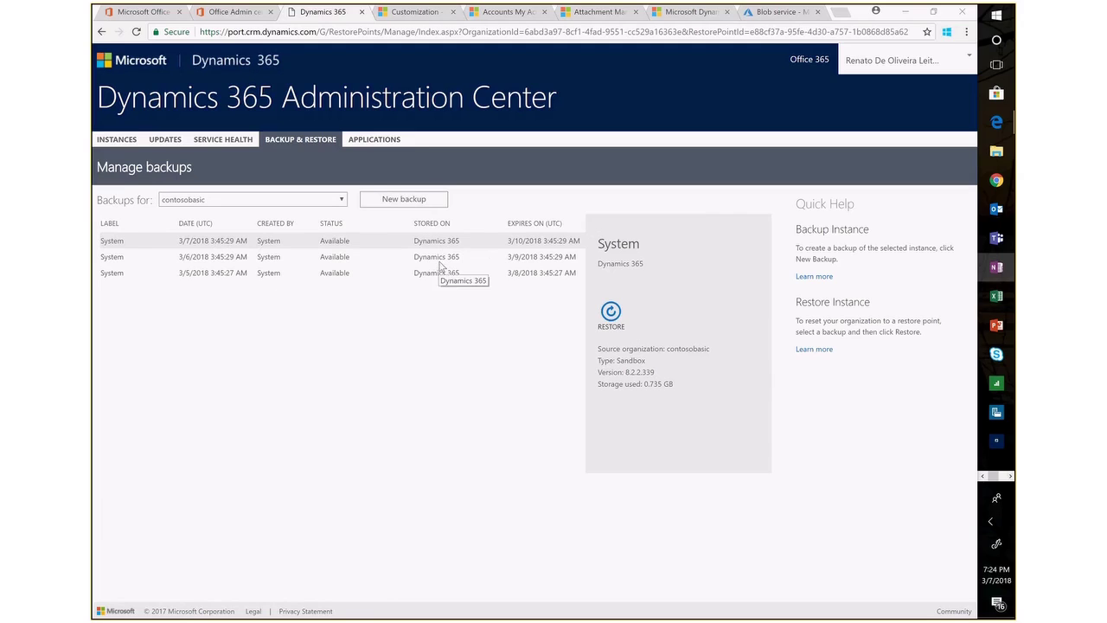
left_click(418, 202)
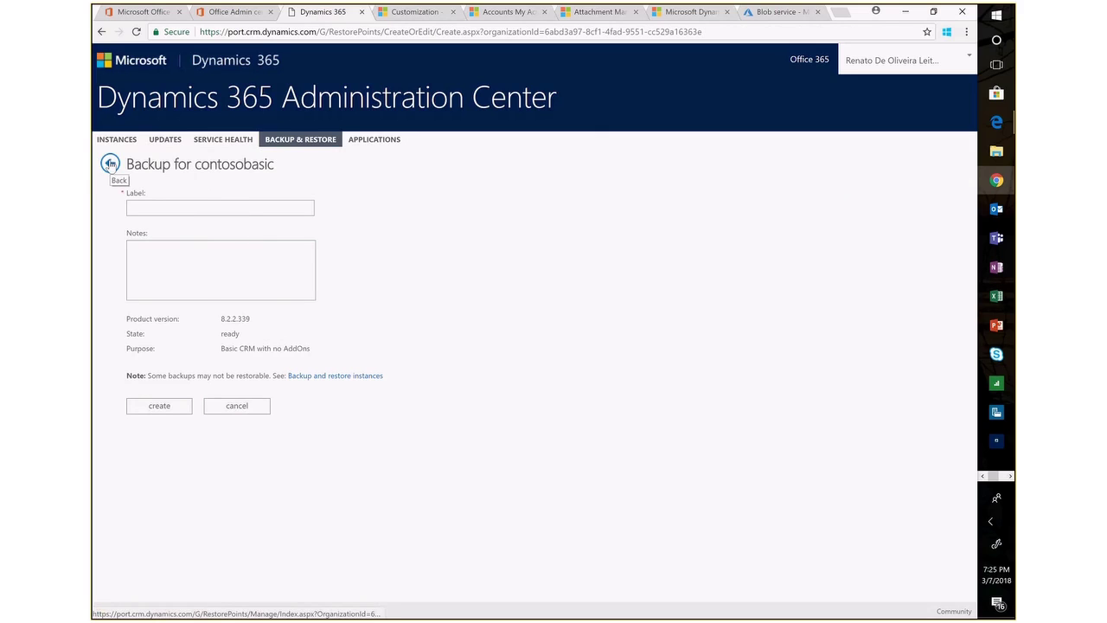
left_click(111, 165)
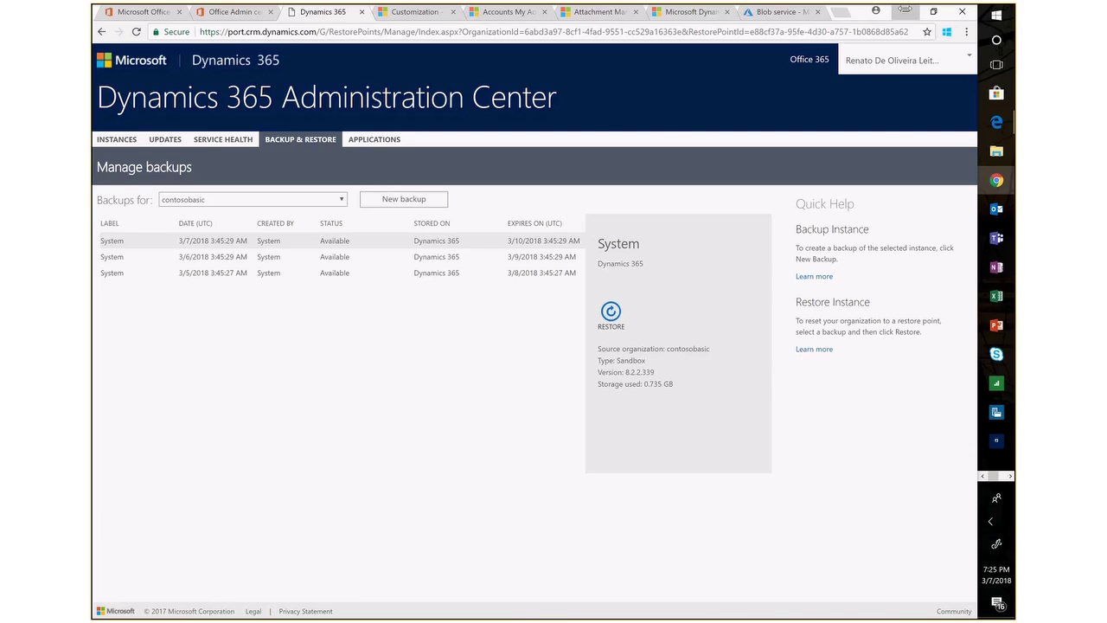
left_click(904, 11)
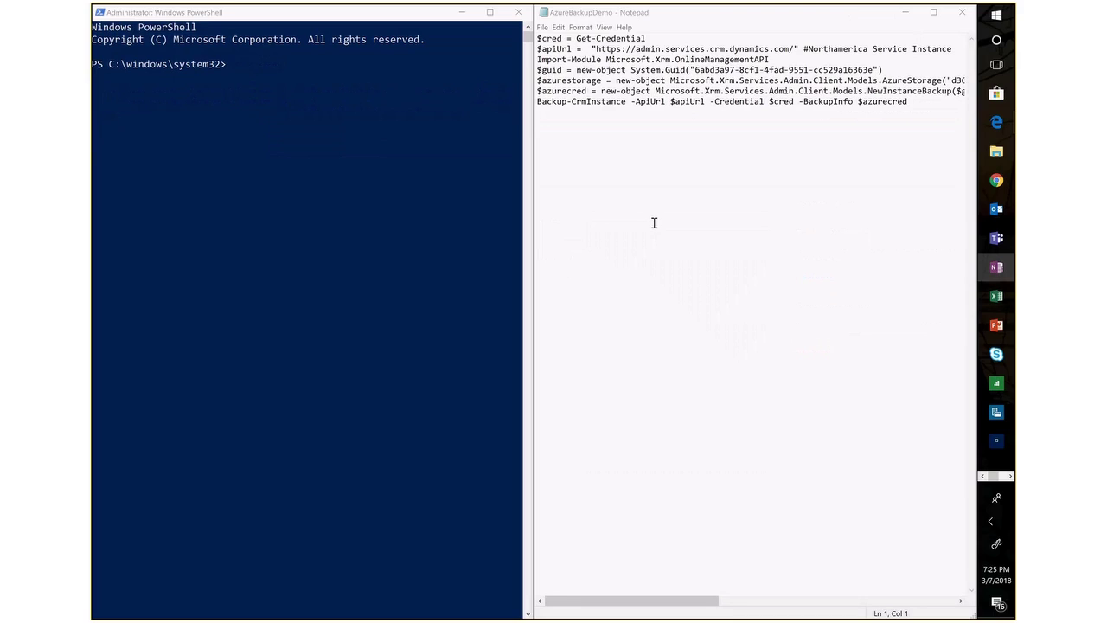
Run $cred = Get-Credential in PowerShell, pasting the line from the Notepad script.
left_click(304, 17)
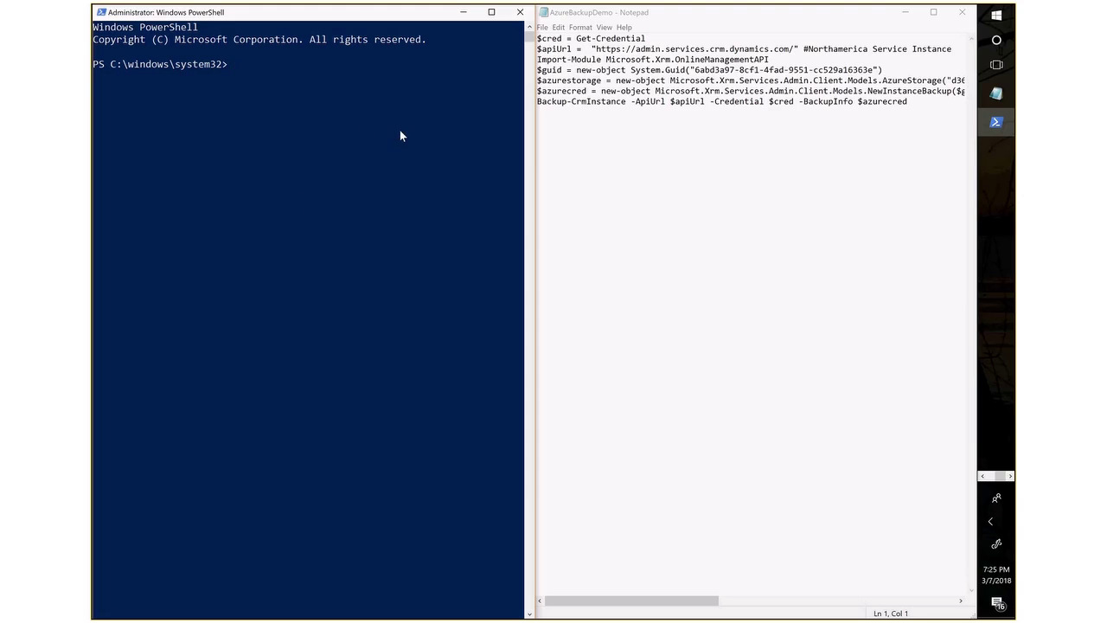
left_click_drag(650, 38, 536, 39)
key("ctrl+c")
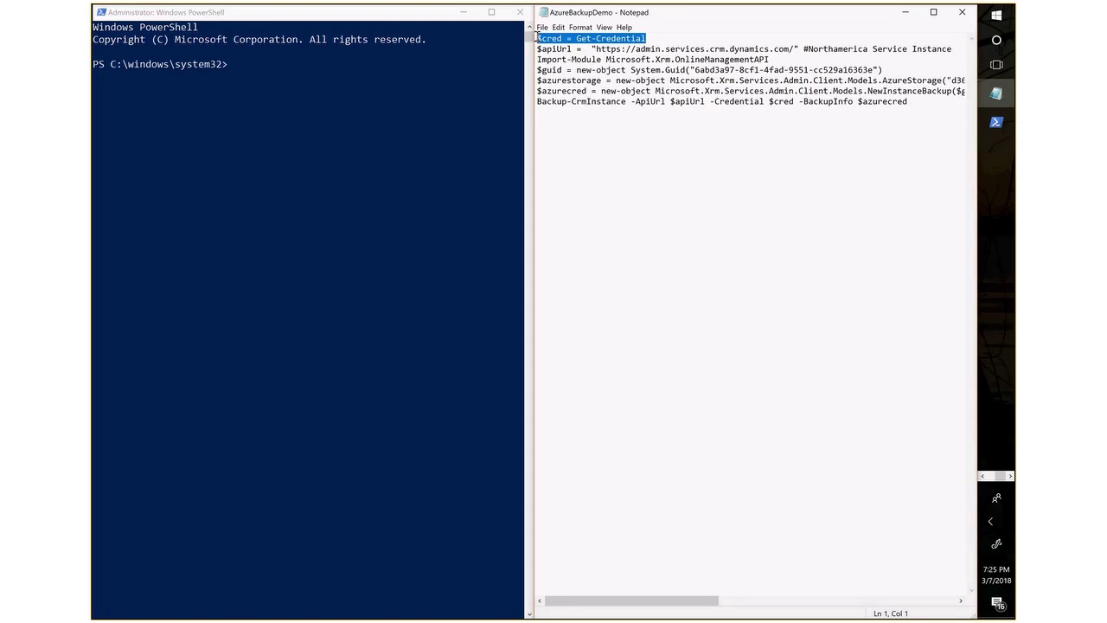
left_click(254, 65)
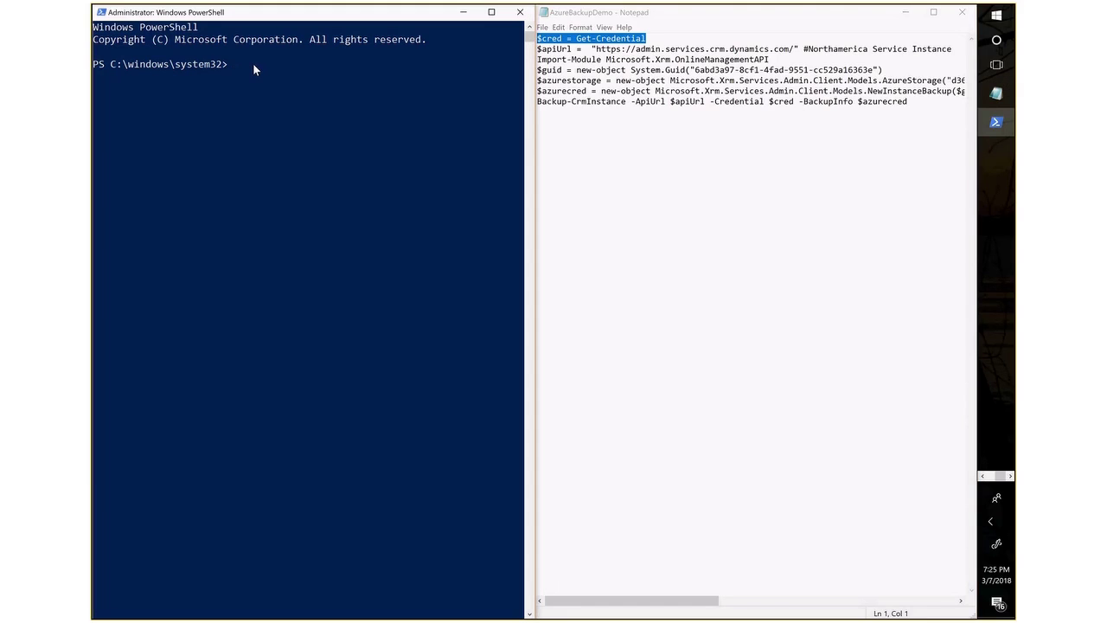
right_click(253, 62)
key("Return")
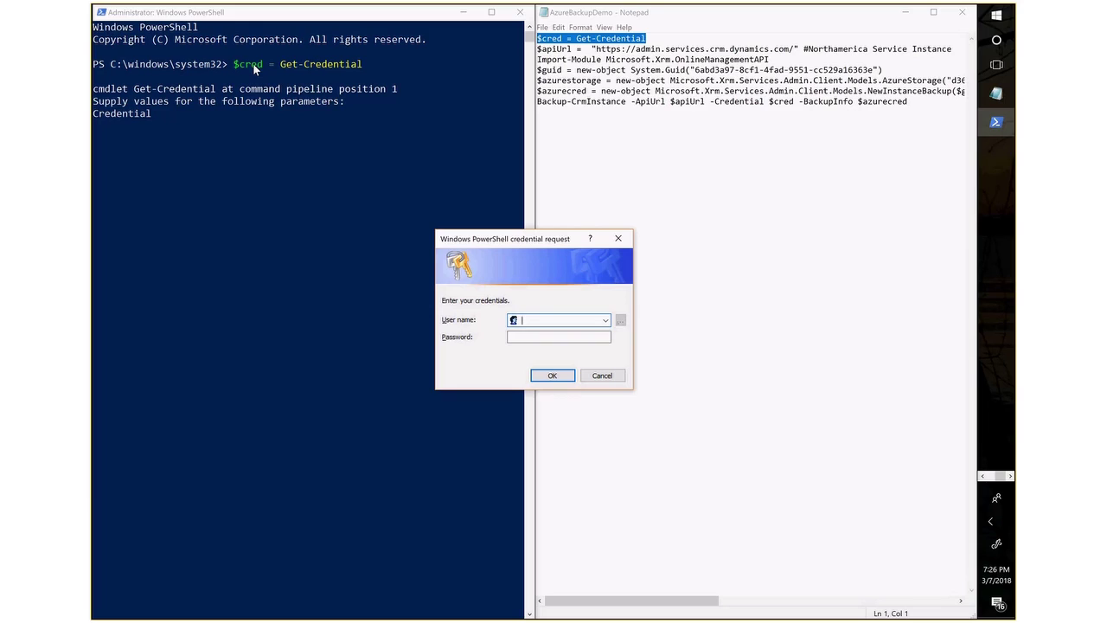
Enter the admin account's user name and password in the credential request and submit it.
key("Tab")
type("**********")
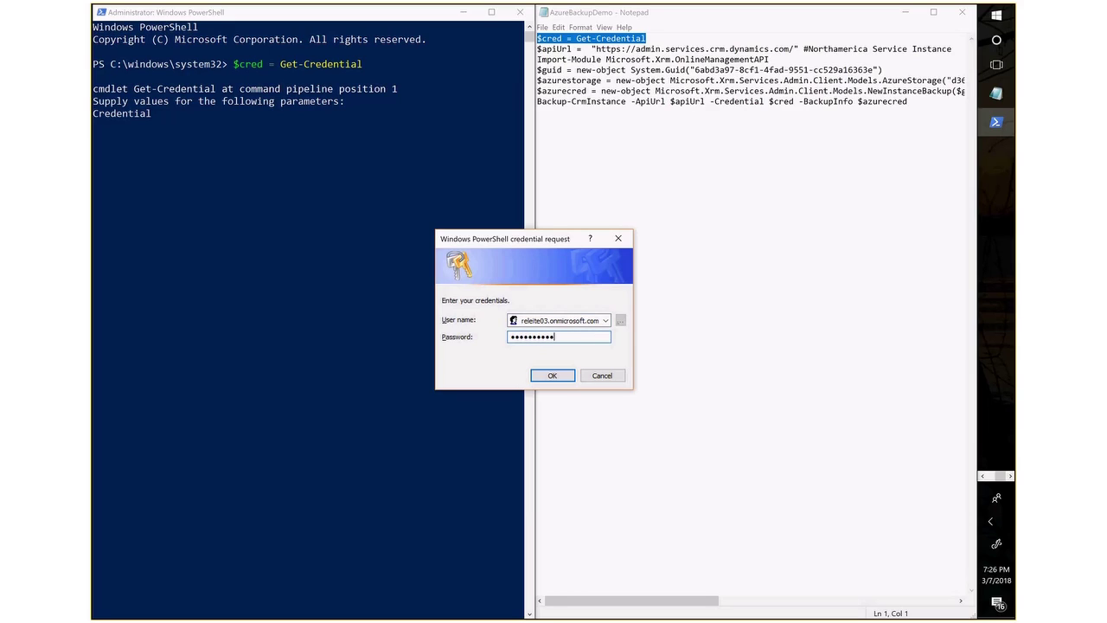
left_click(553, 375)
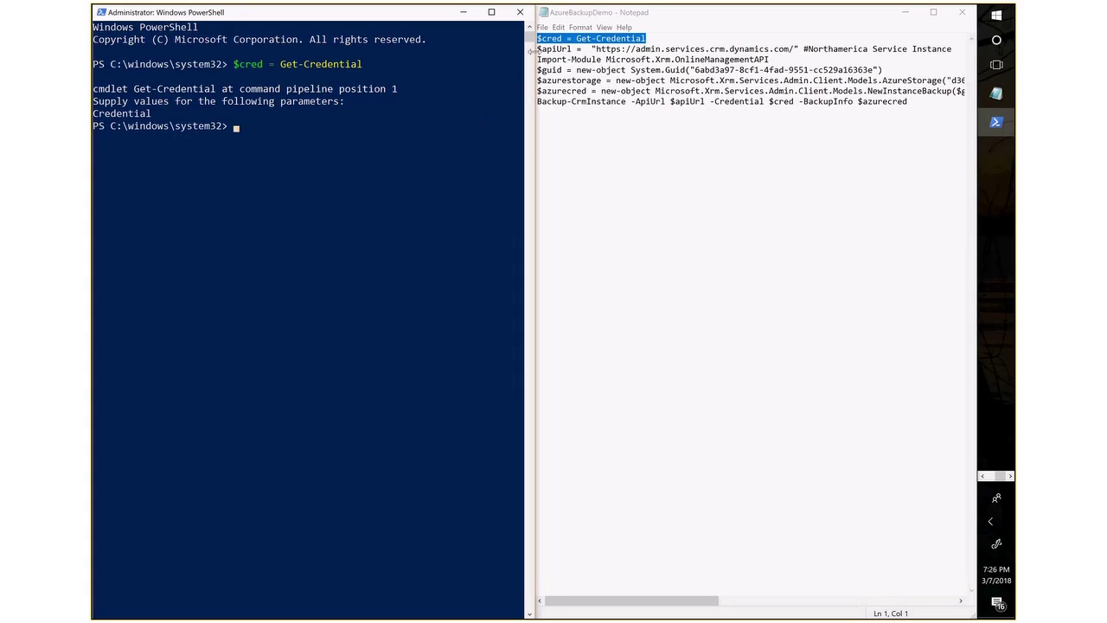
Set $apiUrl to the North America admin endpoint from the script.
left_click_drag(538, 50, 954, 49)
key("ctrl+c")
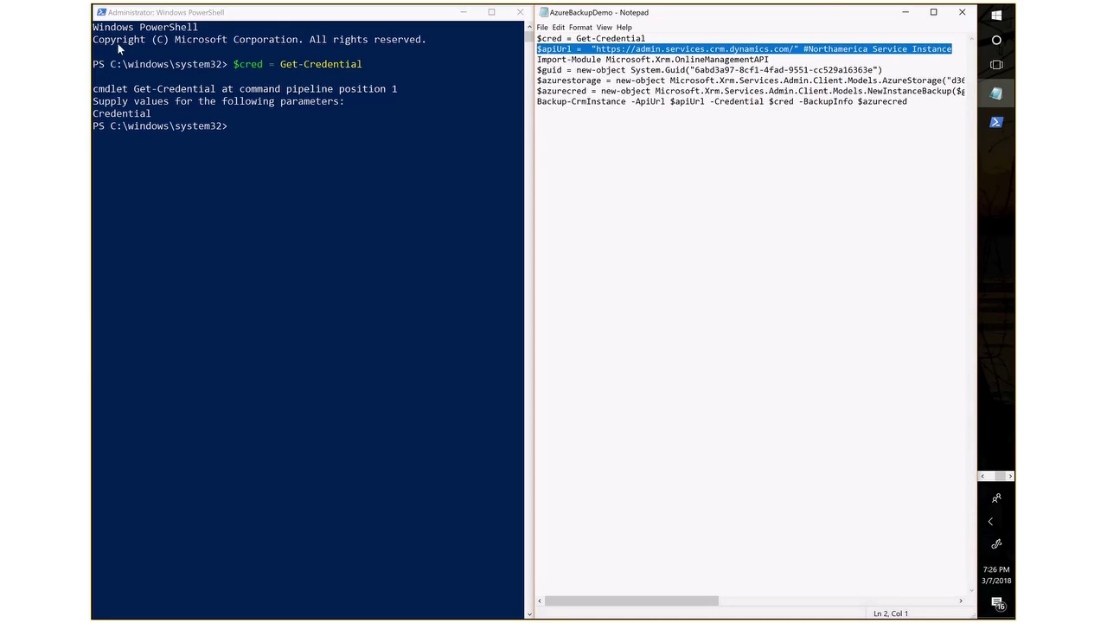
left_click(248, 138)
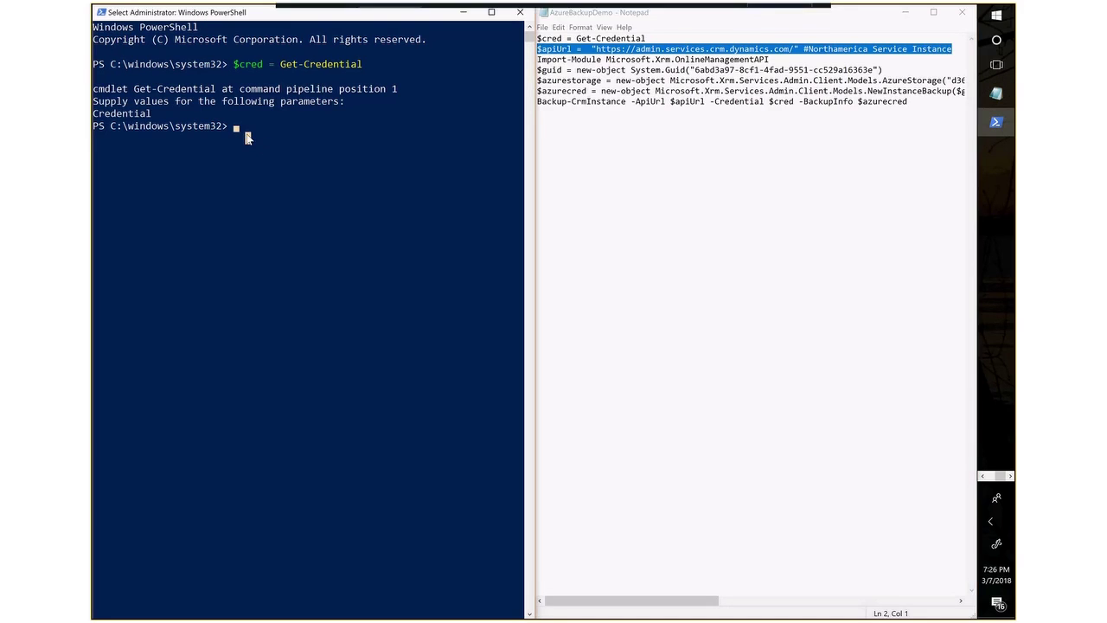
right_click(248, 138)
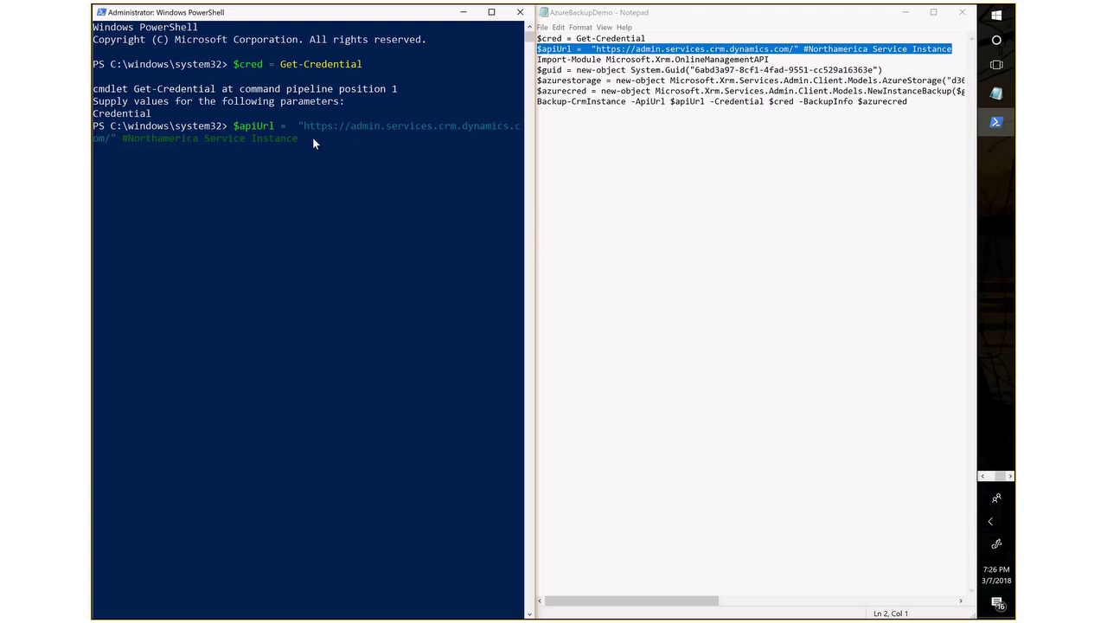
key("Return")
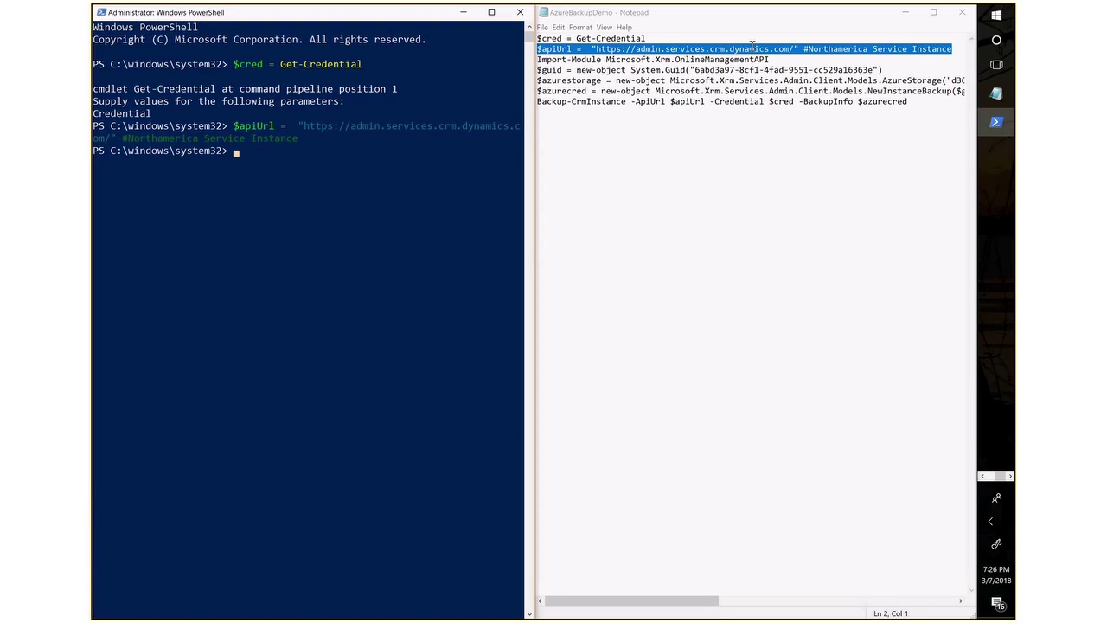
Import the Microsoft.Xrm.OnlineManagementAPI module.
left_click_drag(773, 59, 536, 61)
key("ctrl+c")
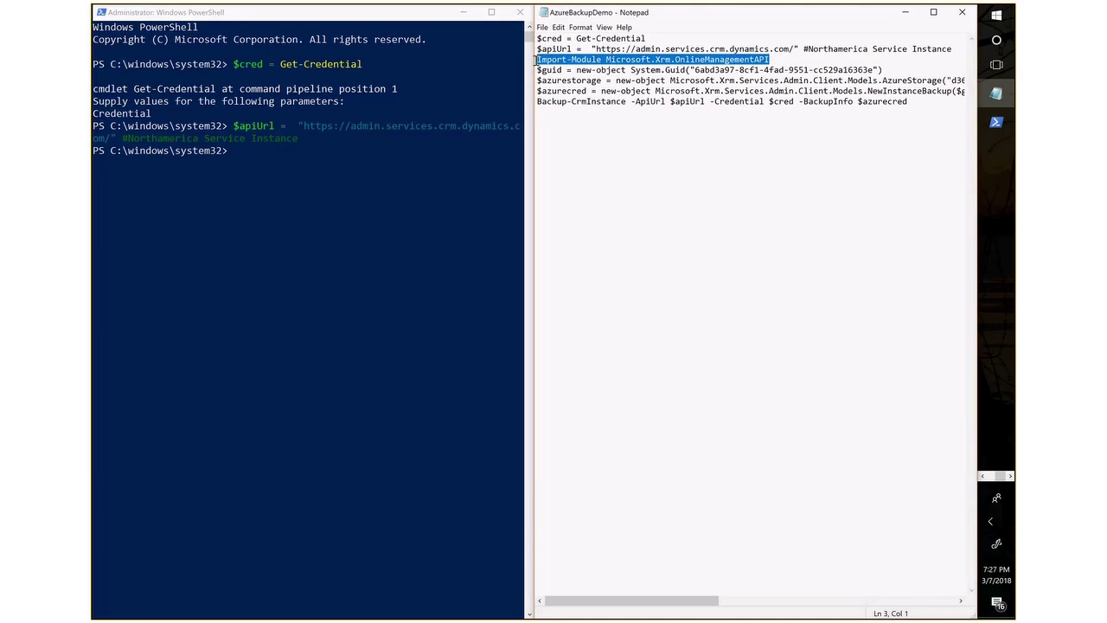
left_click(239, 150)
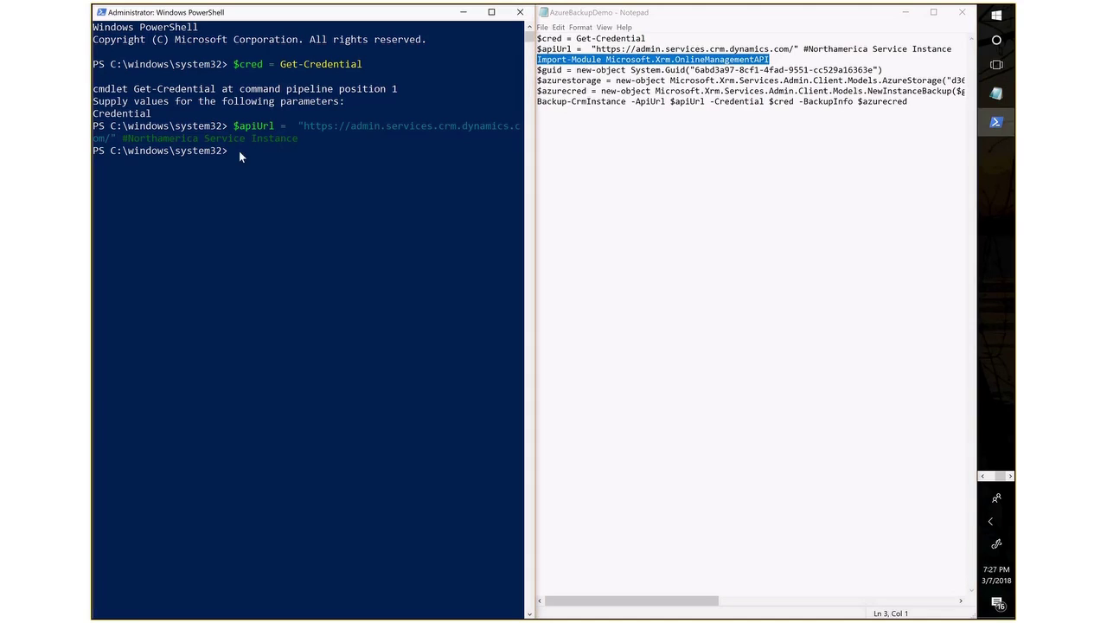
right_click(239, 152)
key("Return")
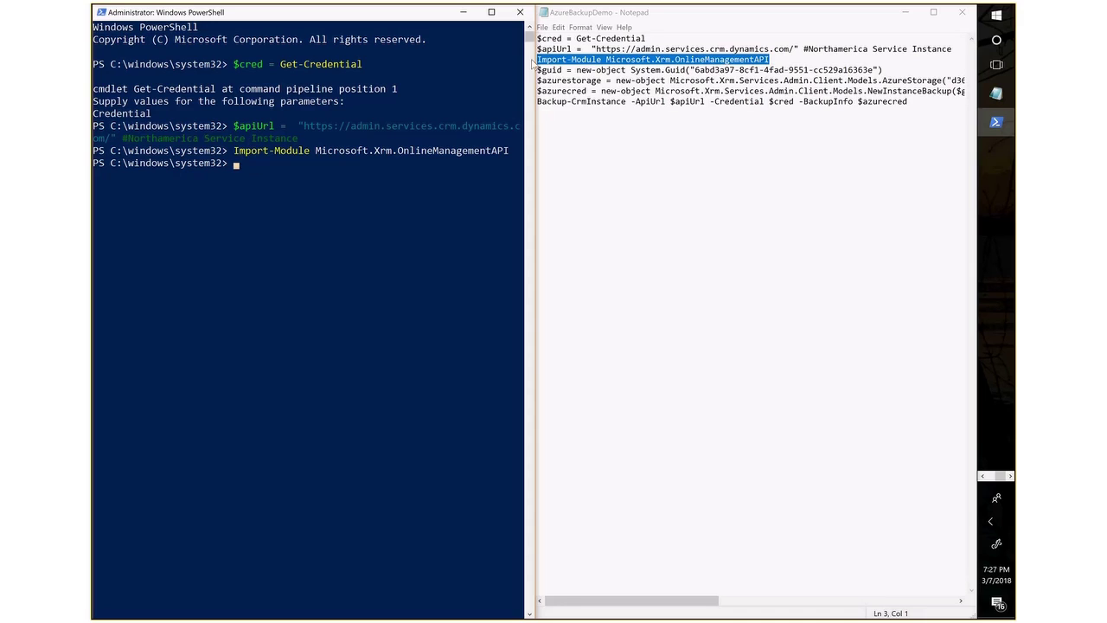
Create the instance $guid object, then return to the Dynamics 365 backups page.
left_click_drag(540, 71, 884, 69)
key("ctrl+c")
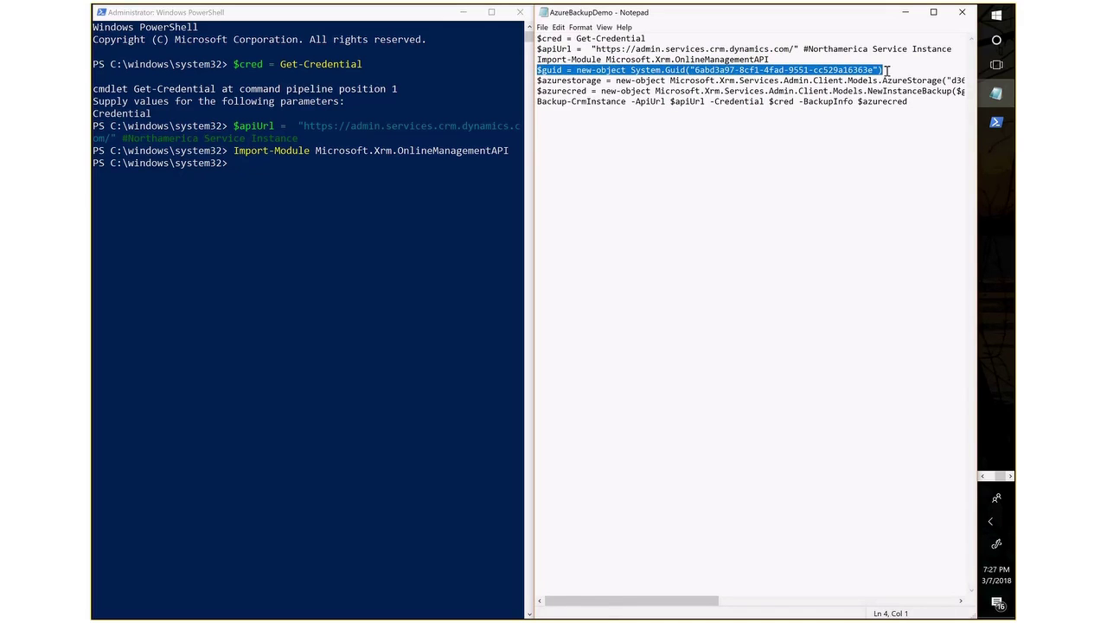
left_click(241, 164)
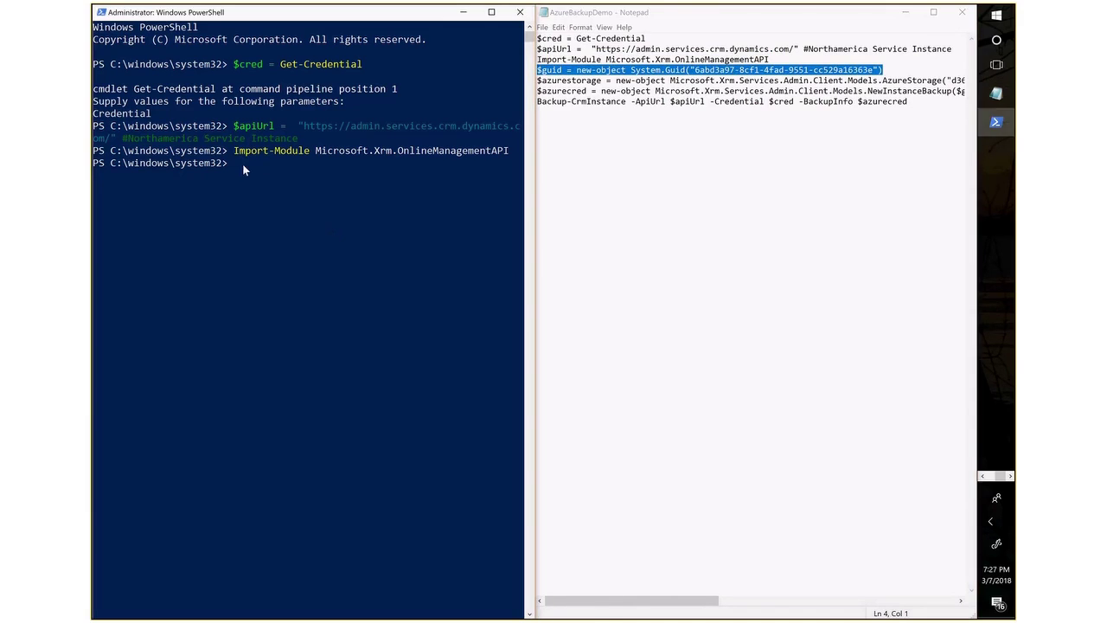
right_click(250, 167)
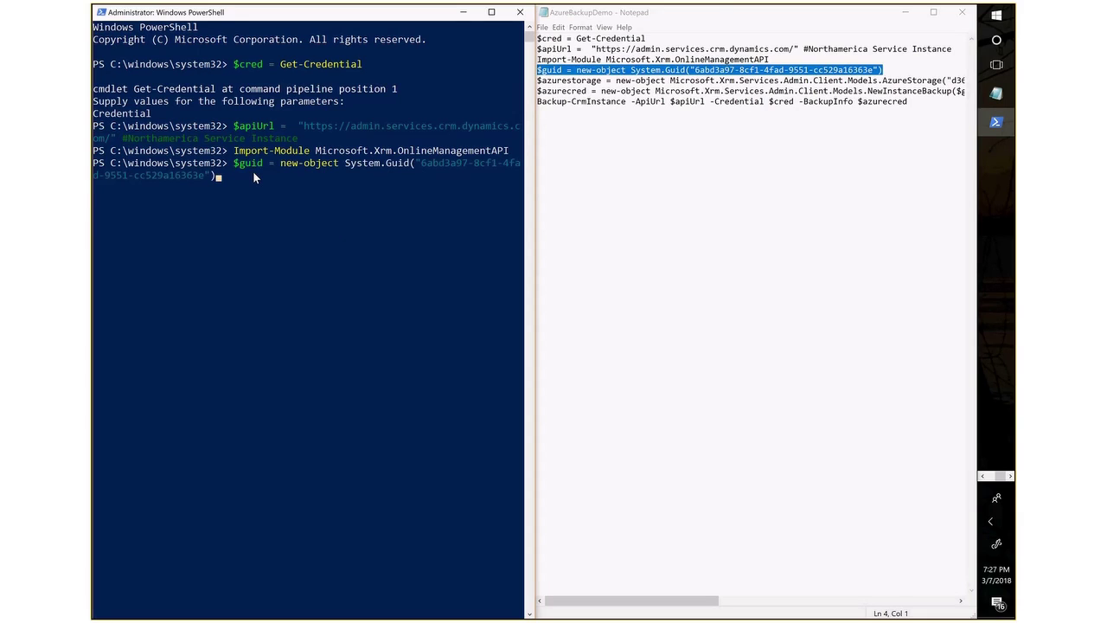
key("Return")
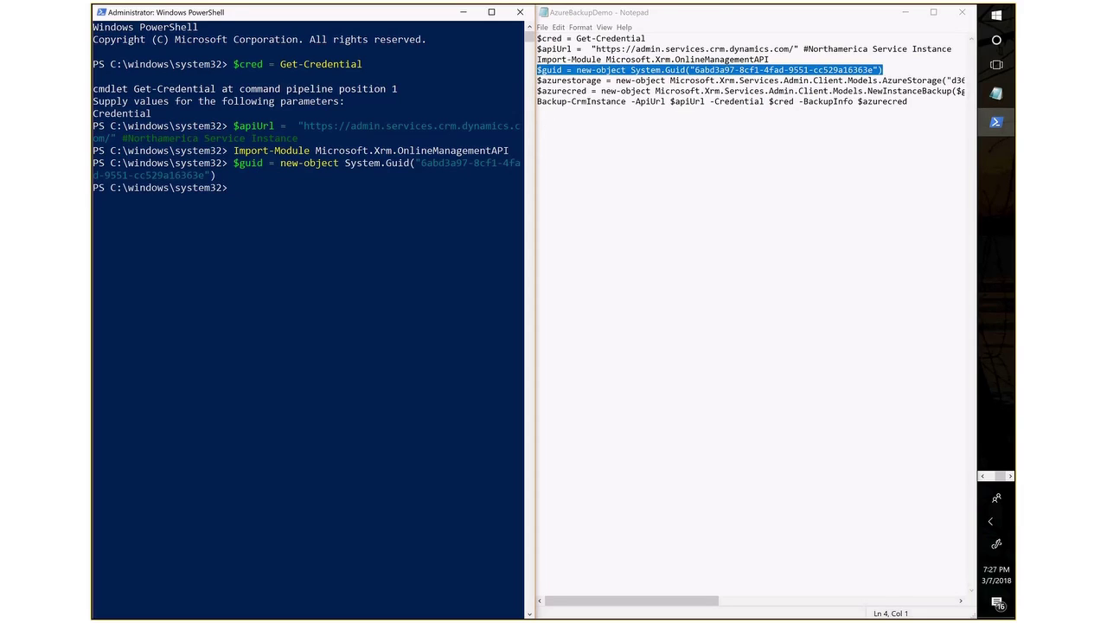
left_click(996, 401)
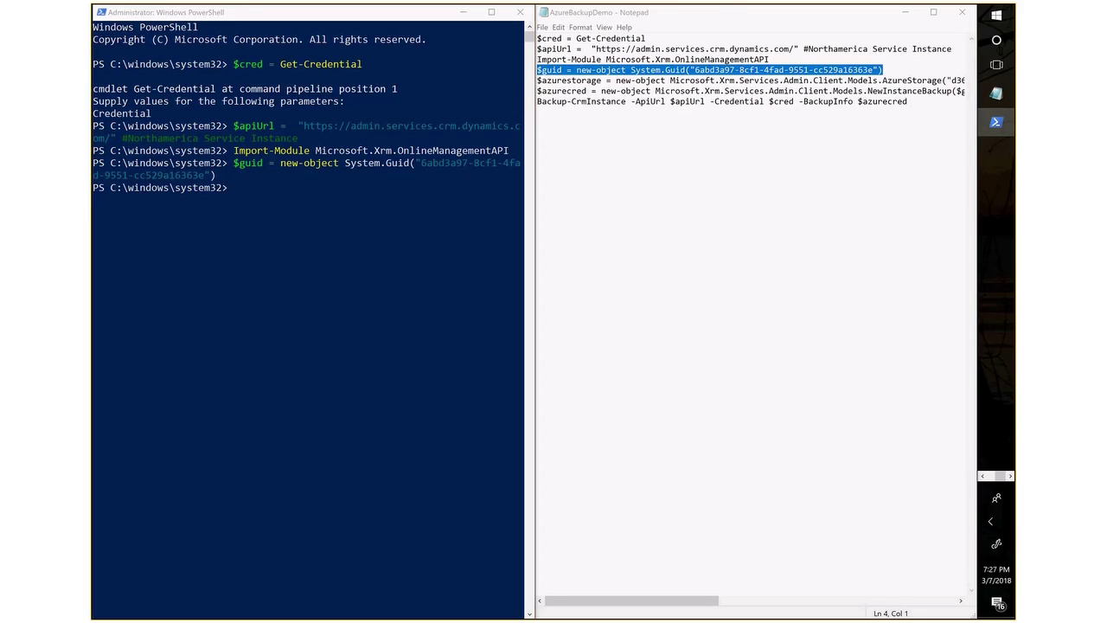
key("ctrl+super+Left")
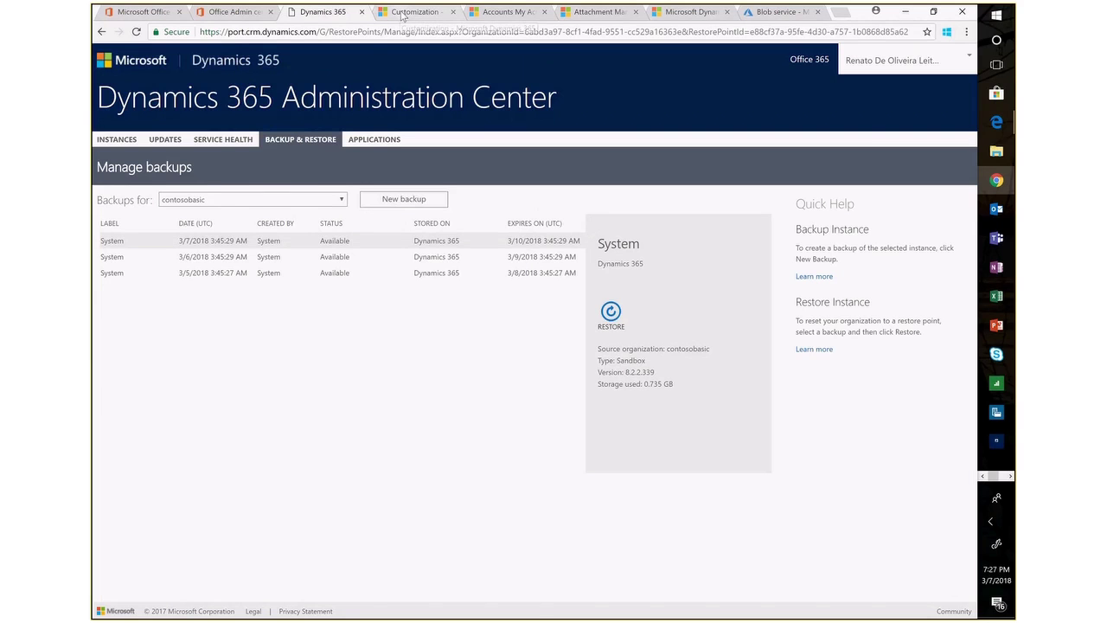
left_click(402, 13)
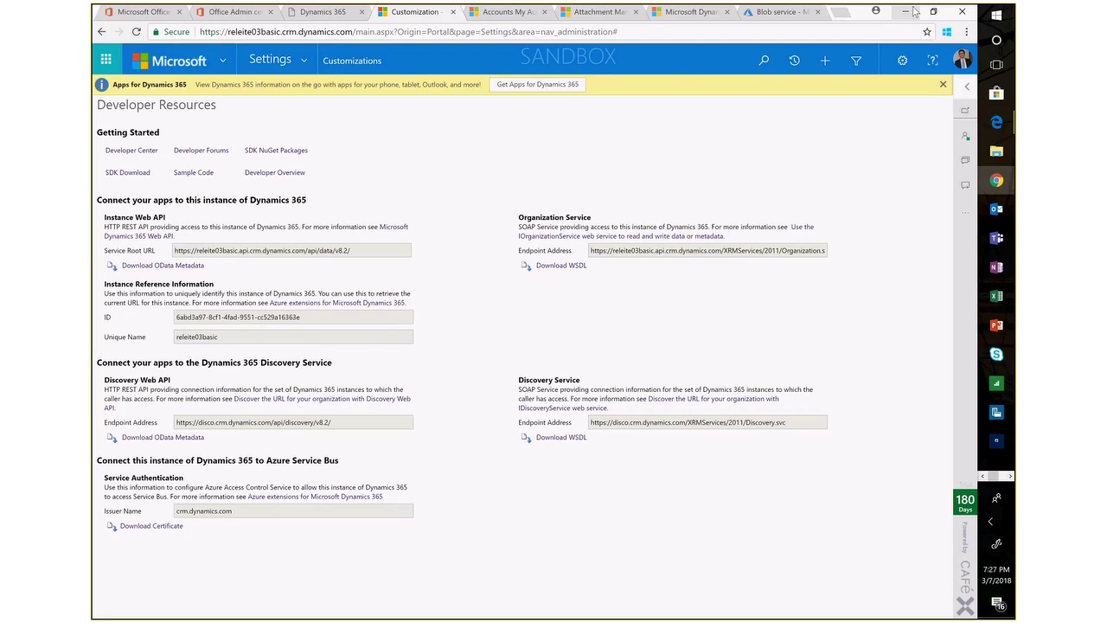
left_click(914, 11)
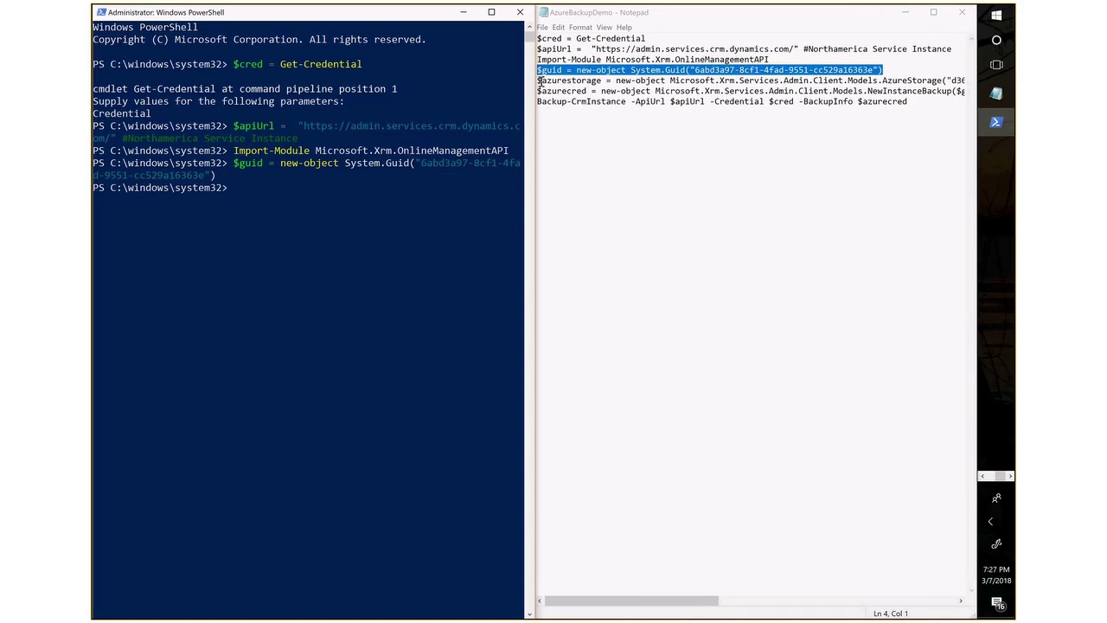
Create $azurestorage for the d365backup storage account container.
left_click_drag(539, 80, 580, 79)
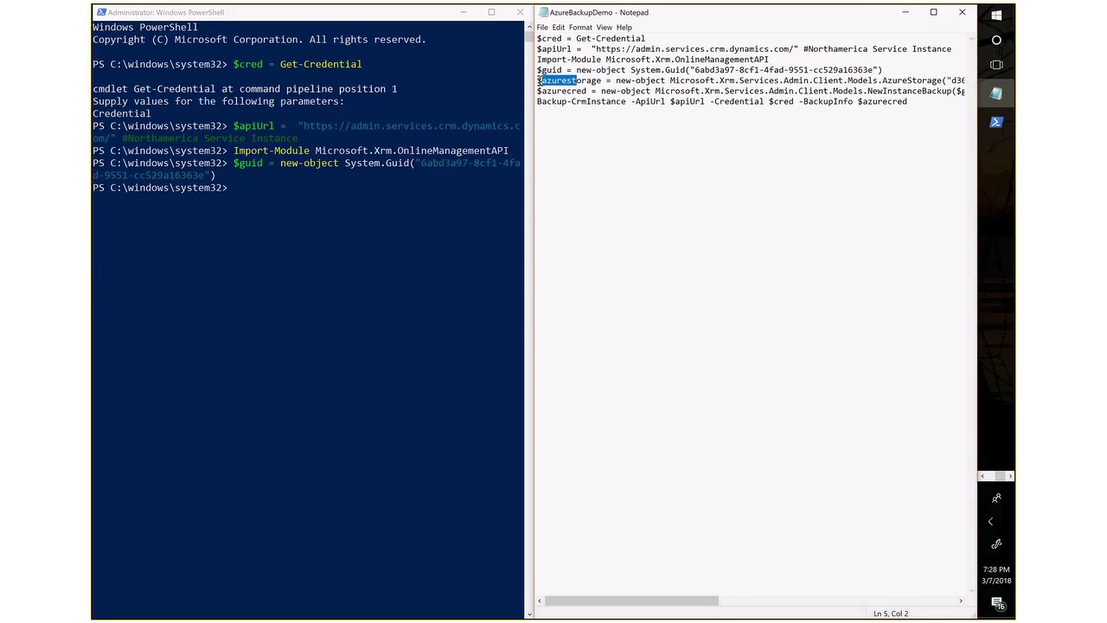
left_click(922, 72)
left_click_drag(537, 80, 984, 80)
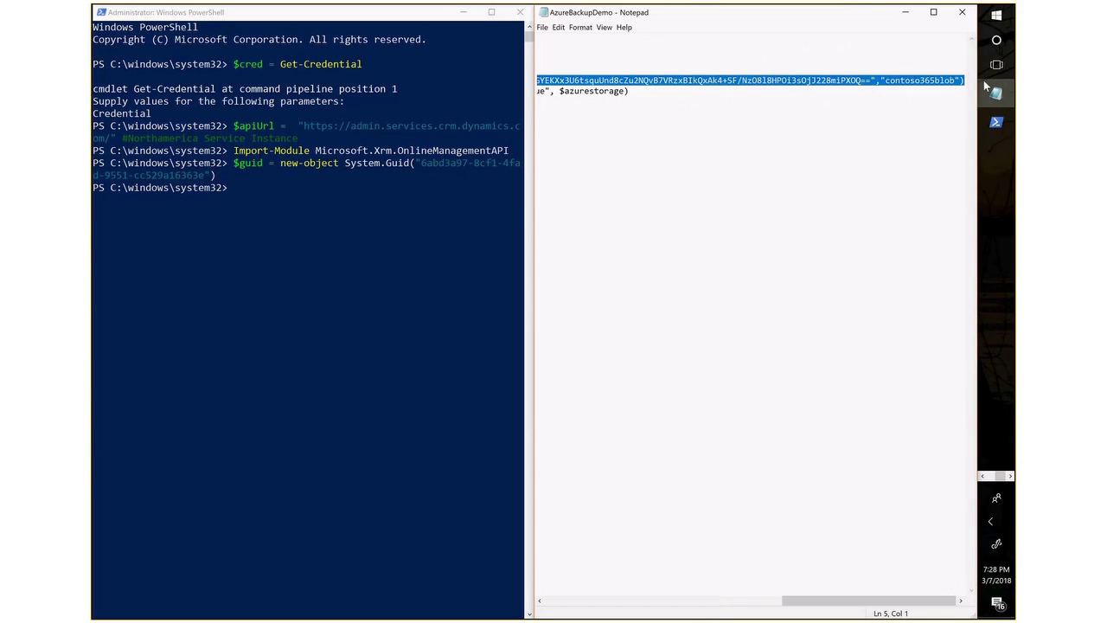
left_click(239, 189)
right_click(240, 190)
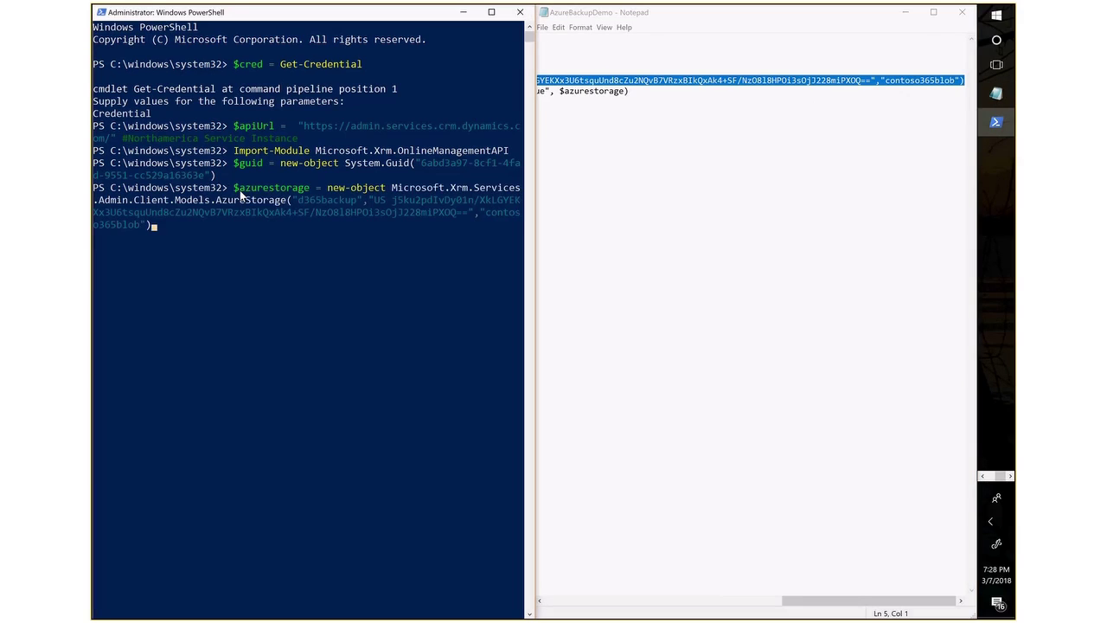
key("Return")
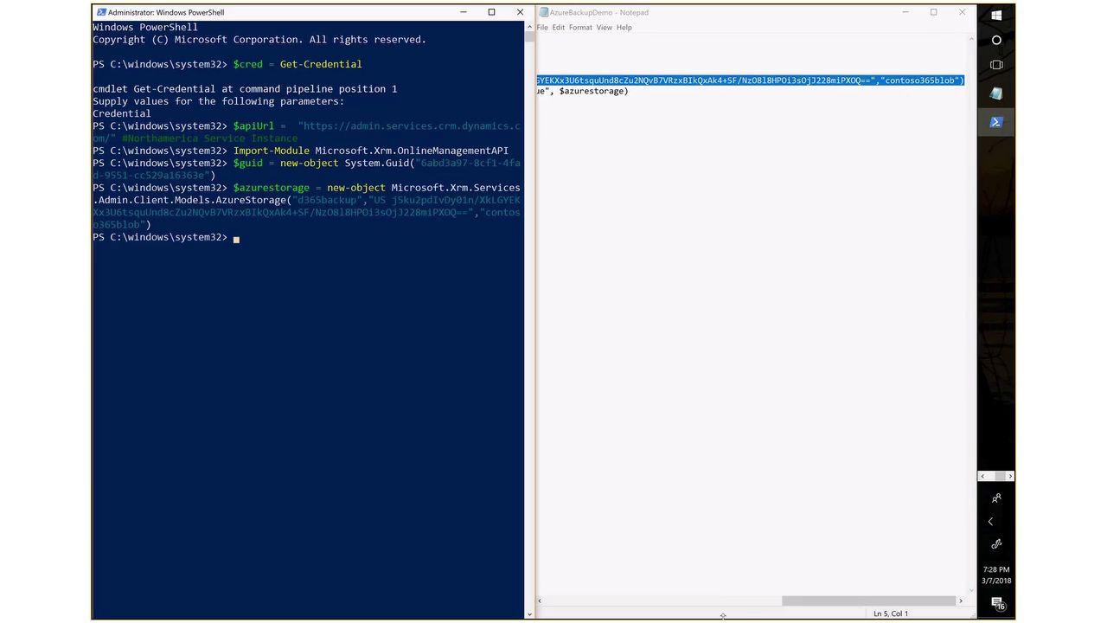
left_click_drag(796, 603, 541, 603)
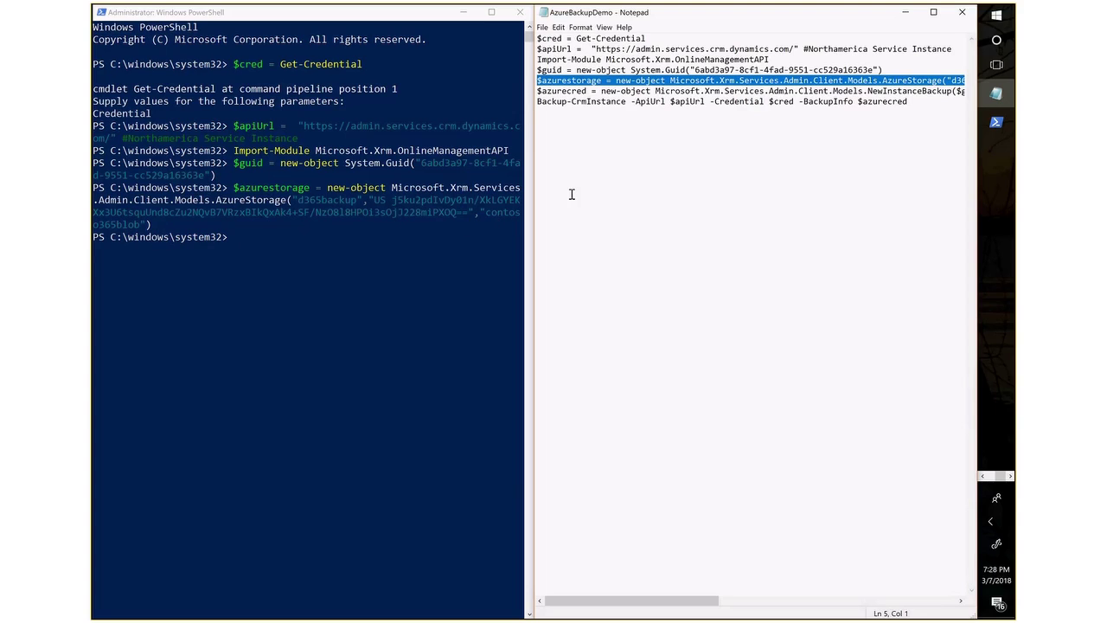
Create $azurecred, a NewInstanceBackup labelled PSBackup referencing the Azure storage.
left_click_drag(537, 90, 966, 90)
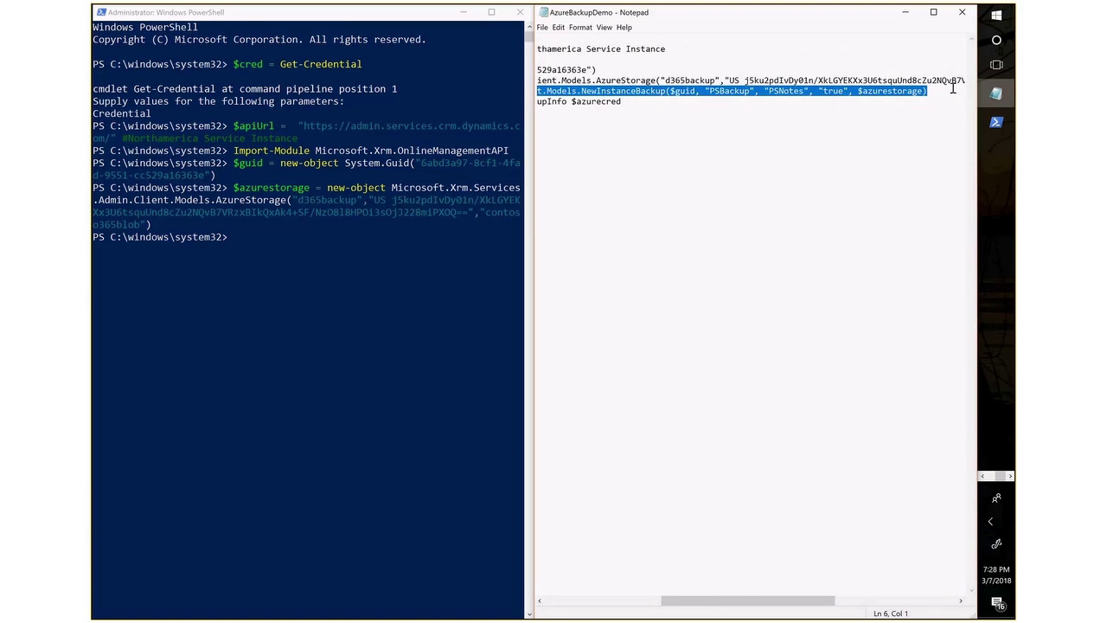
left_click(241, 239)
right_click(241, 238)
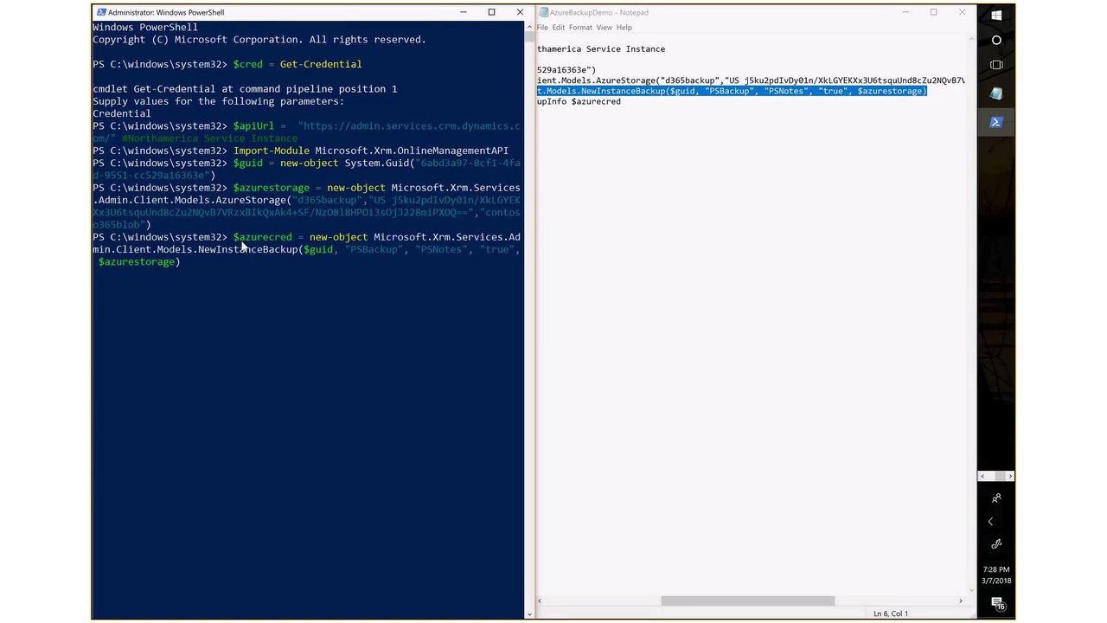
key("Return")
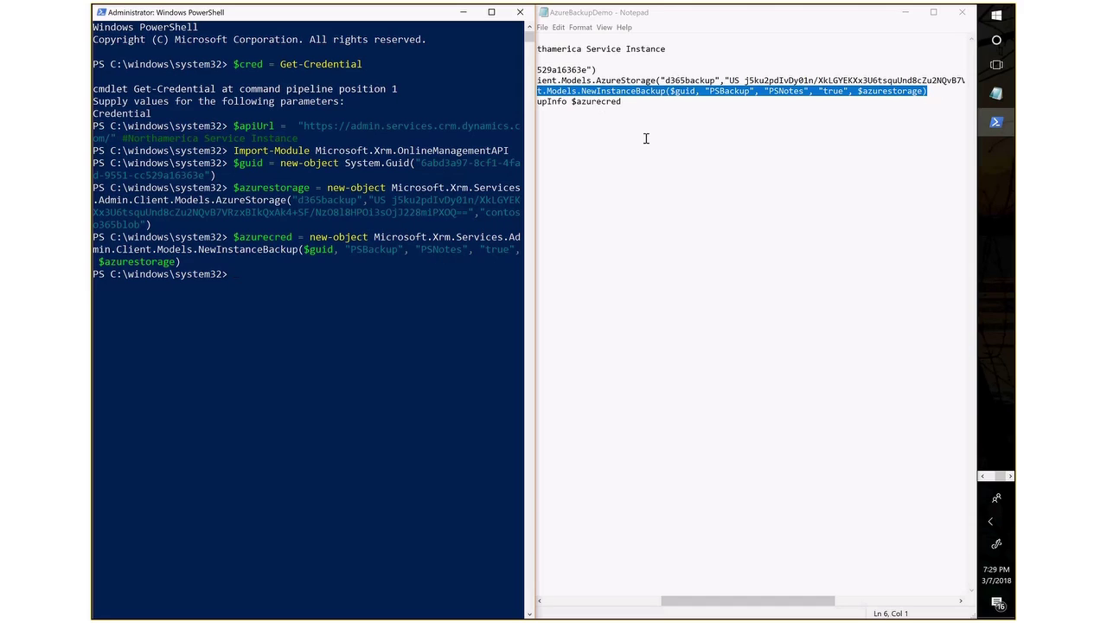
left_click_drag(720, 605, 595, 605)
Run Backup-CrmInstance to start the PSBackup backup, returning a NotStarted operation.
left_click_drag(536, 101, 910, 102)
key("ctrl+c")
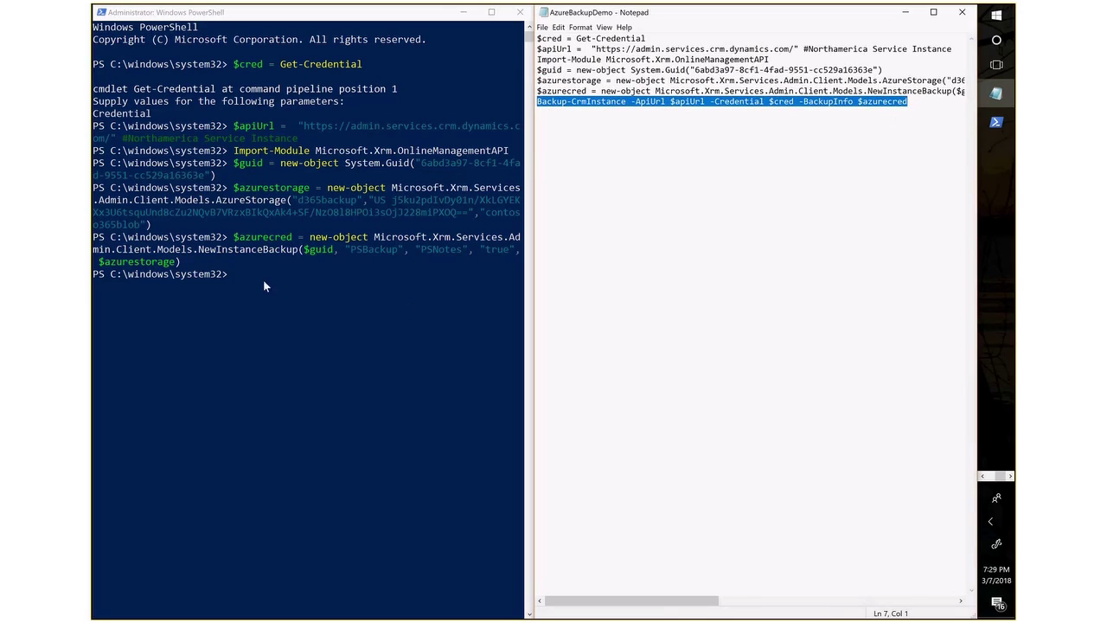
left_click(234, 273)
right_click(235, 274)
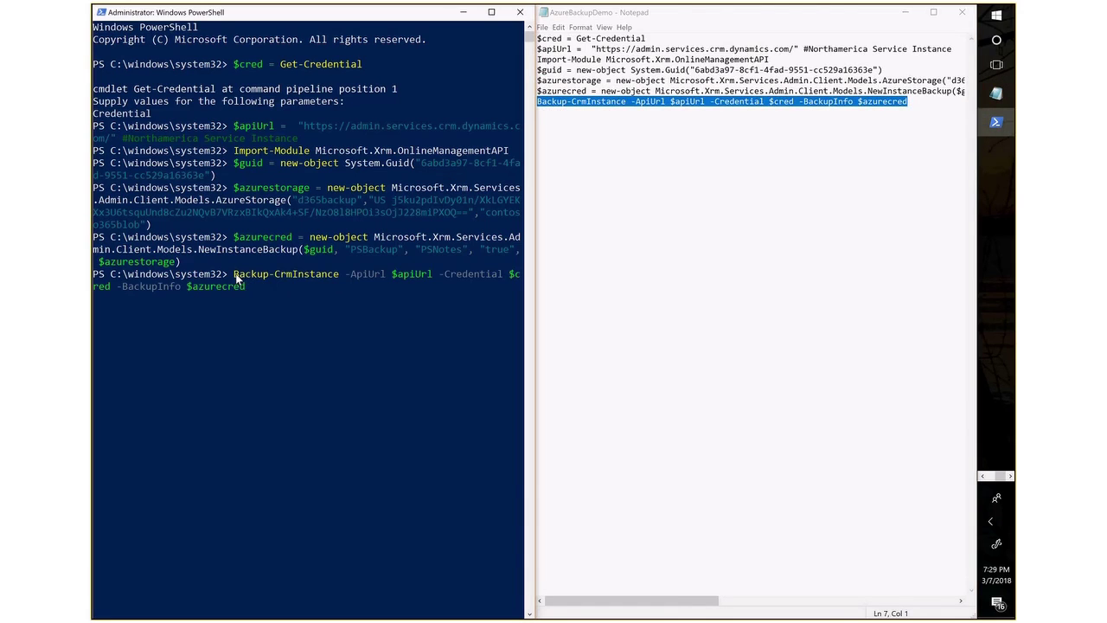
key("Return")
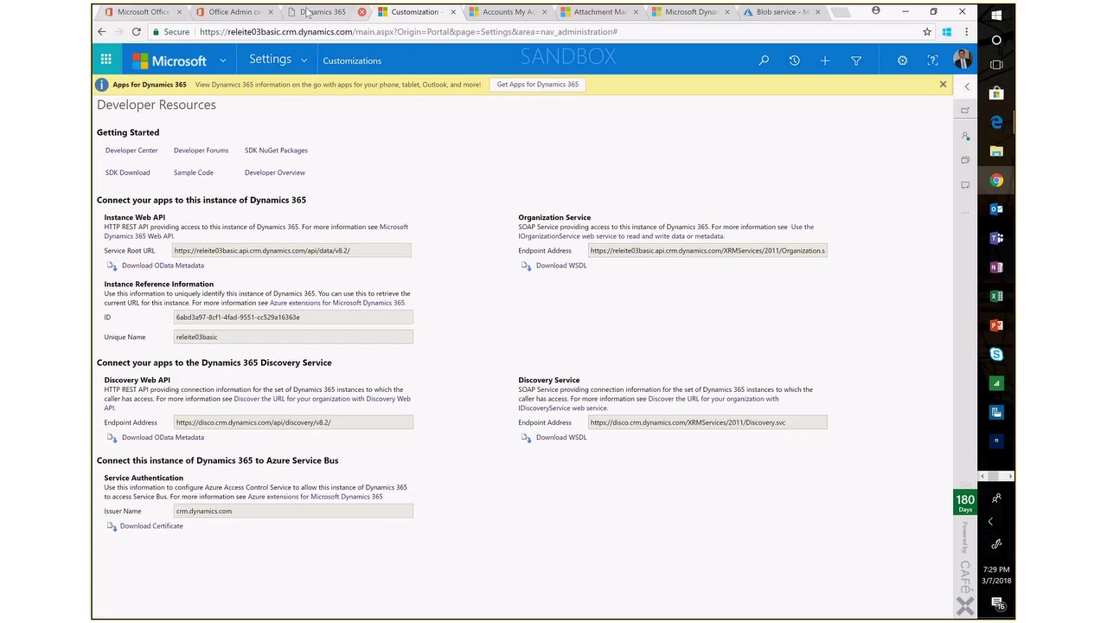
Reload Manage backups to see PSBackup Creating, then advance the slide show to slide 11.
left_click(309, 15)
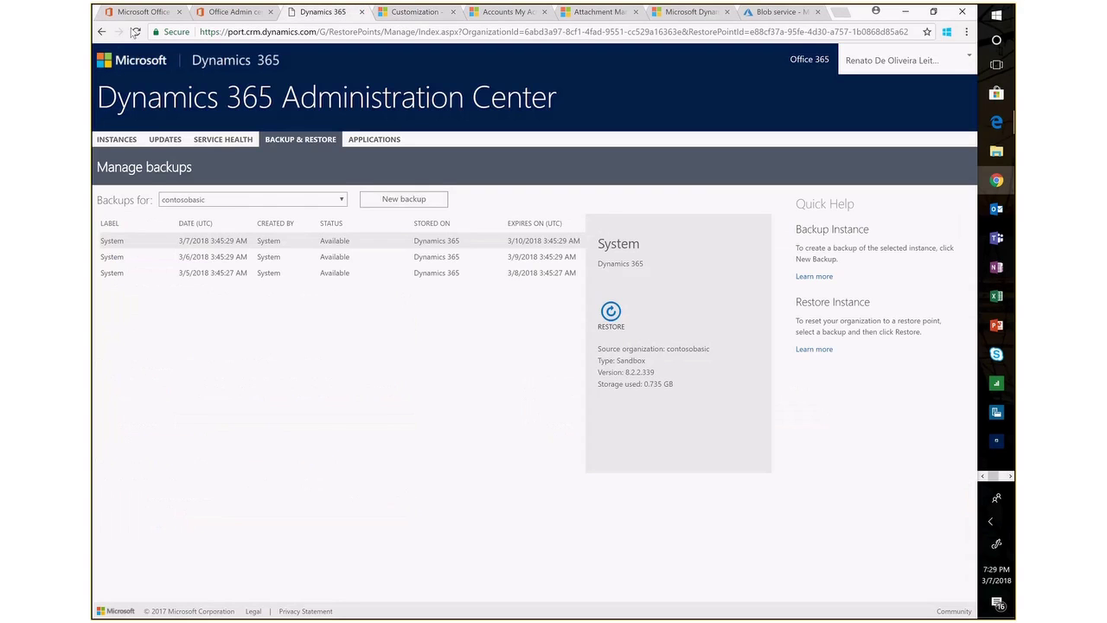
left_click(136, 32)
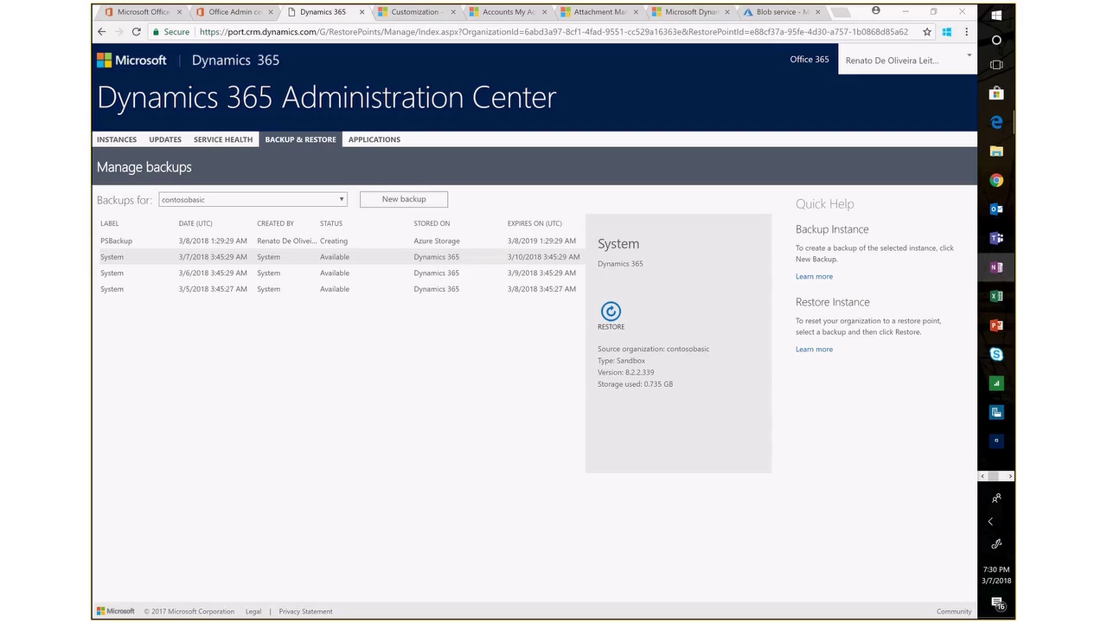
left_click(997, 327)
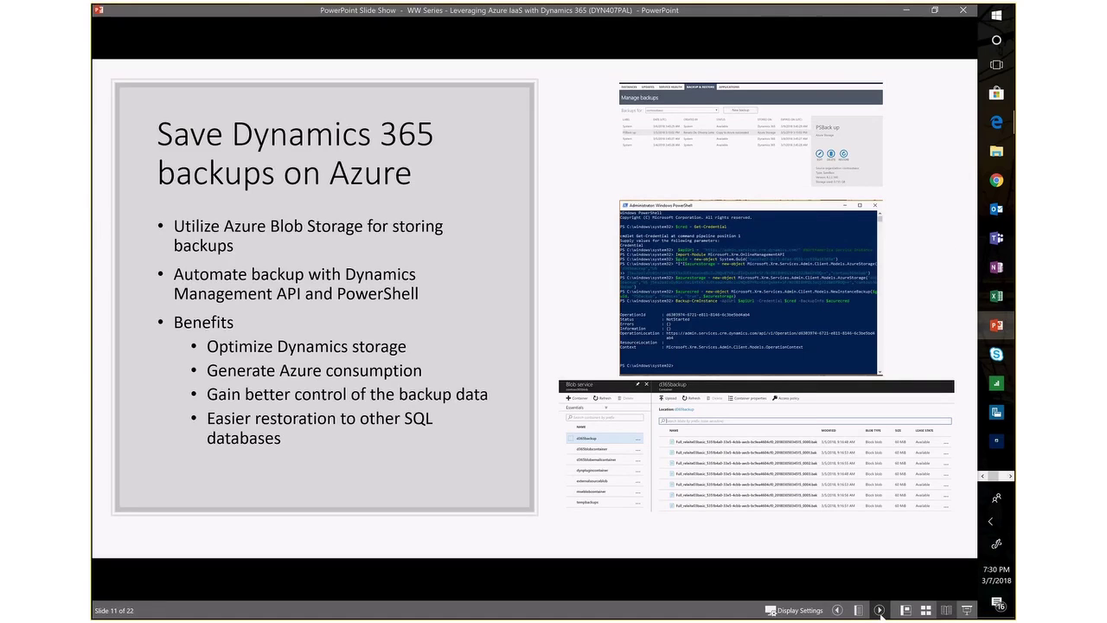
left_click(880, 610)
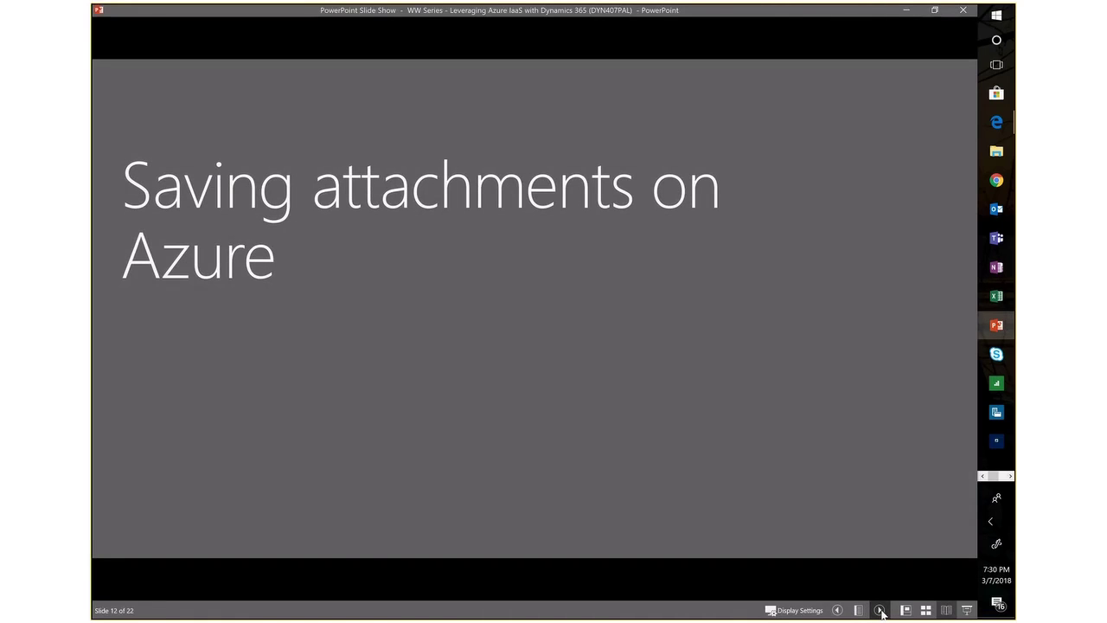
Advance to slide 13 on saving attachments to Azure, then minimize the slide show.
left_click(880, 610)
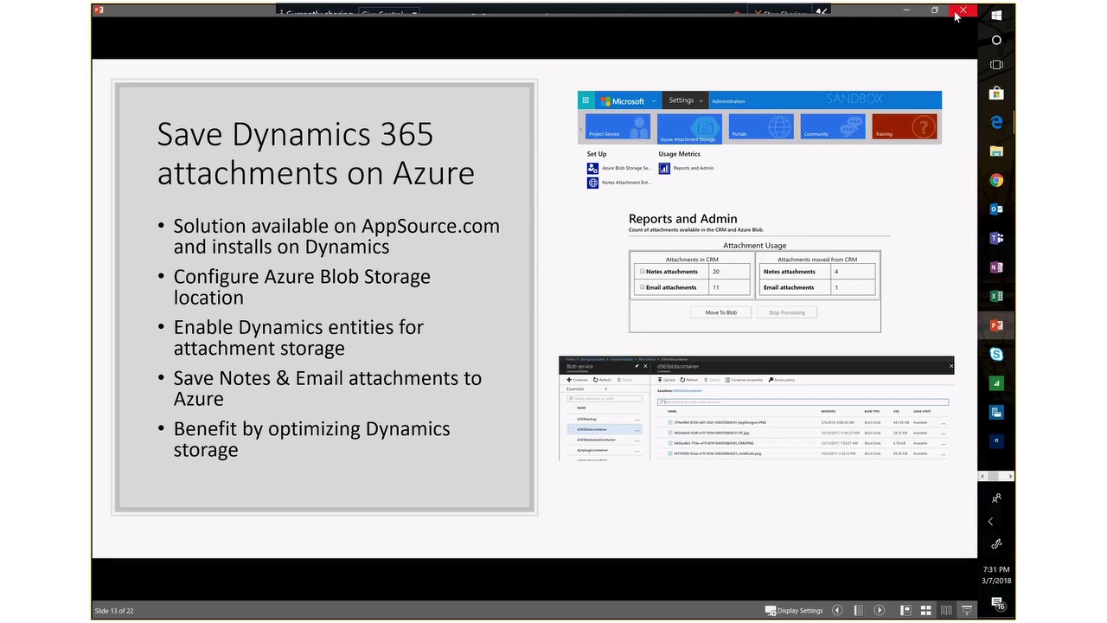
left_click(909, 11)
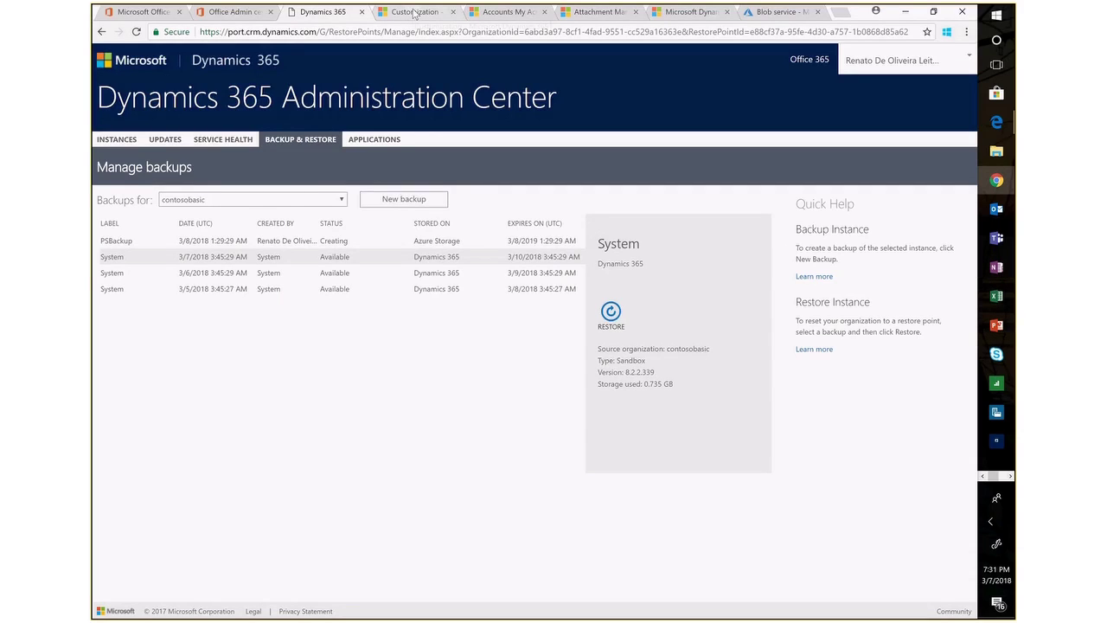
left_click(415, 13)
Go through the Accounts and Attachment Management tabs to the contoso365blob storage configuration page.
left_click(502, 12)
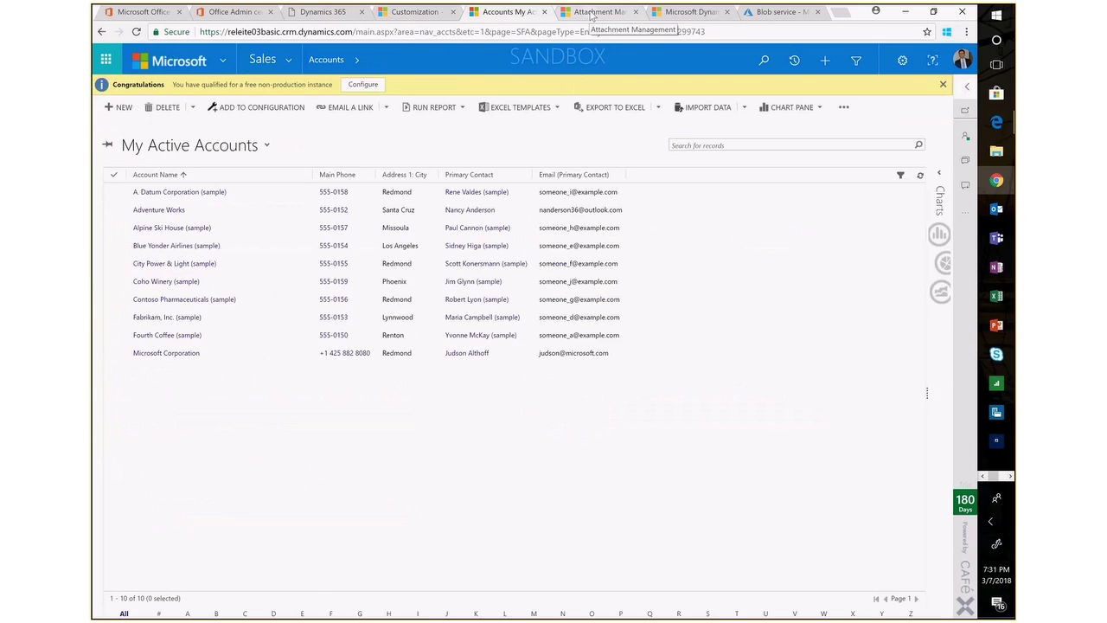
left_click(592, 13)
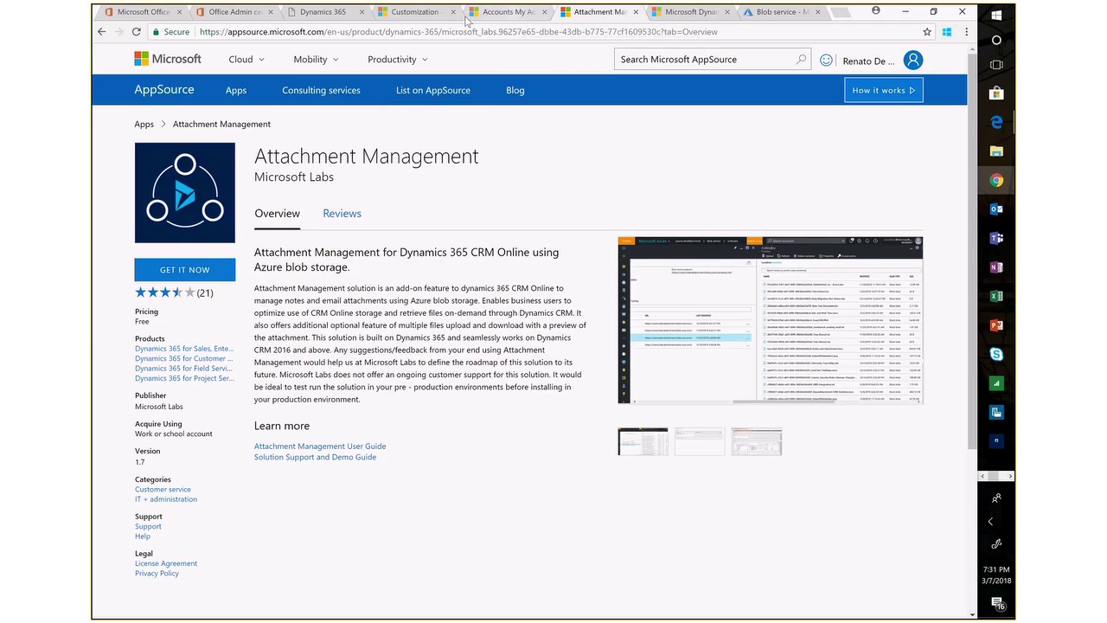
left_click(675, 12)
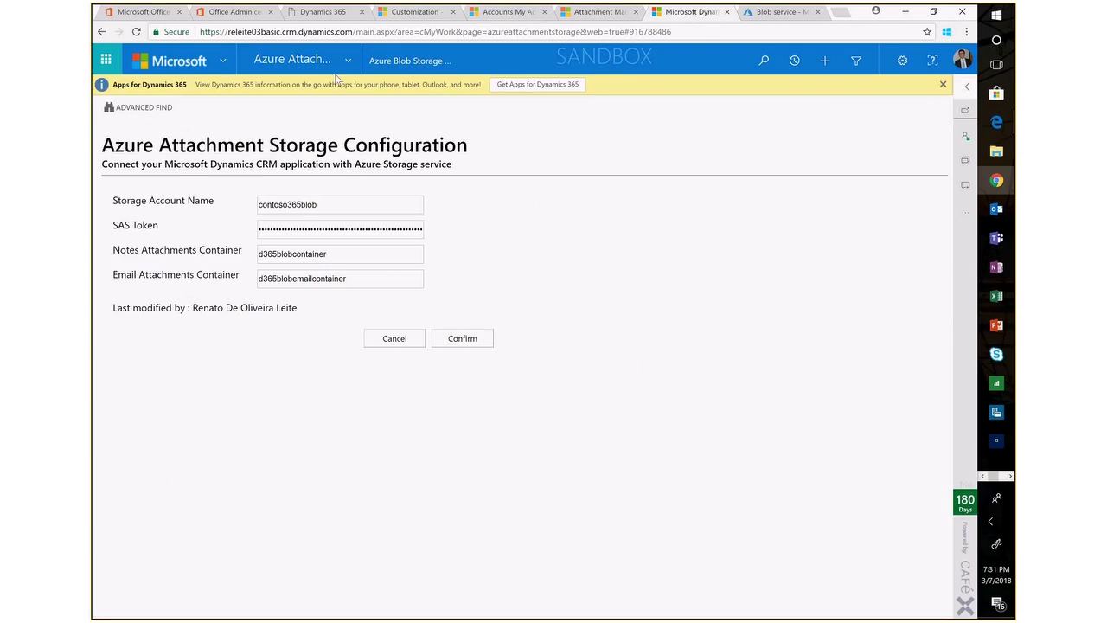
left_click(349, 68)
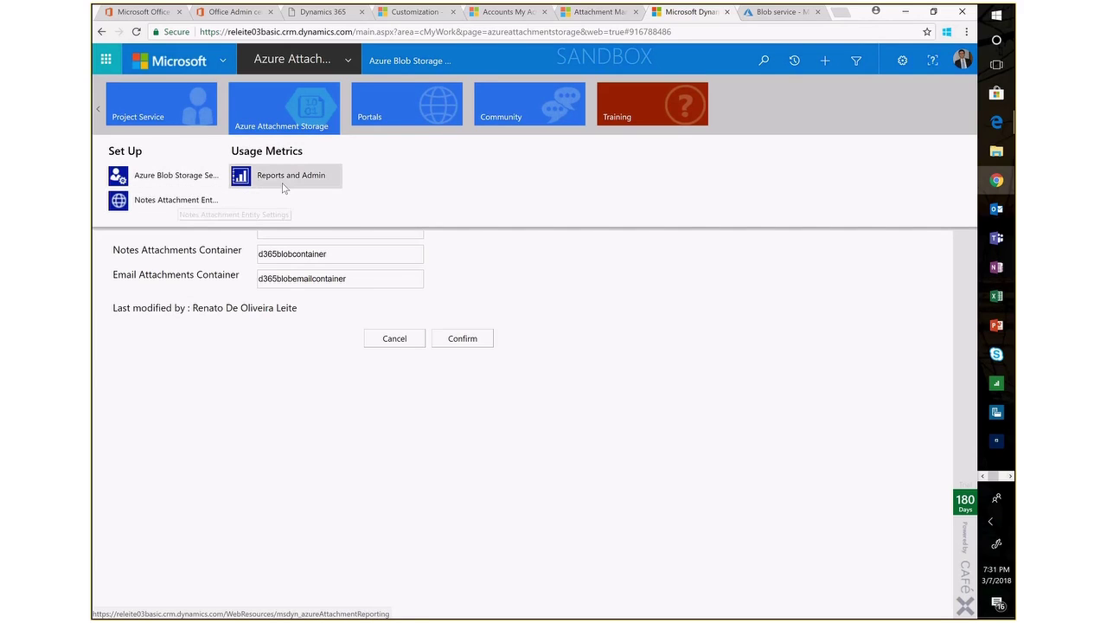
left_click(177, 175)
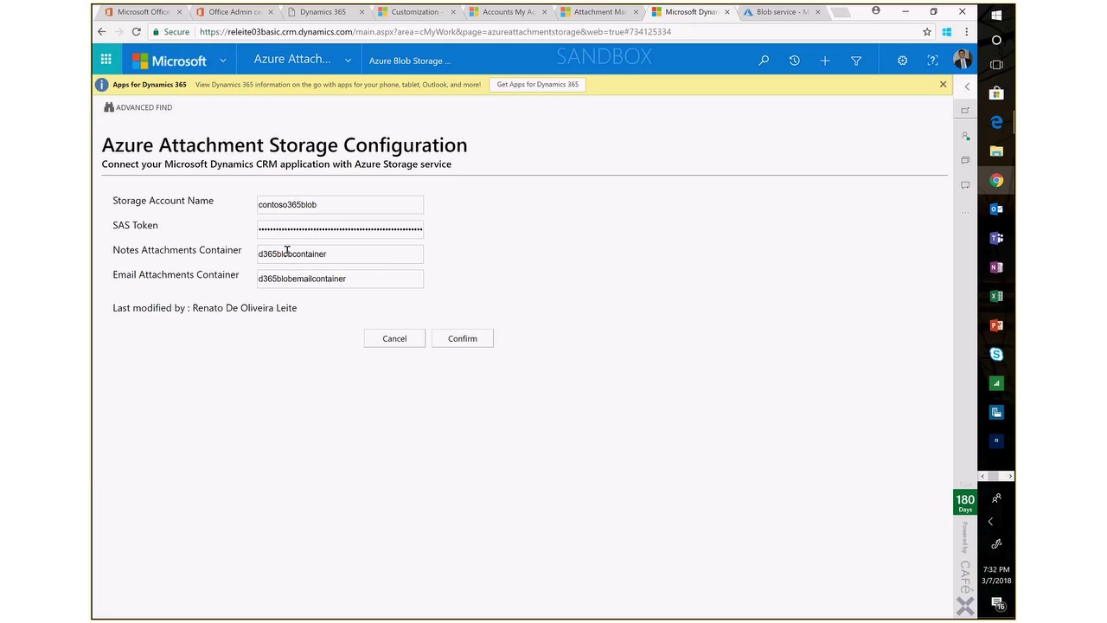
left_click(337, 203)
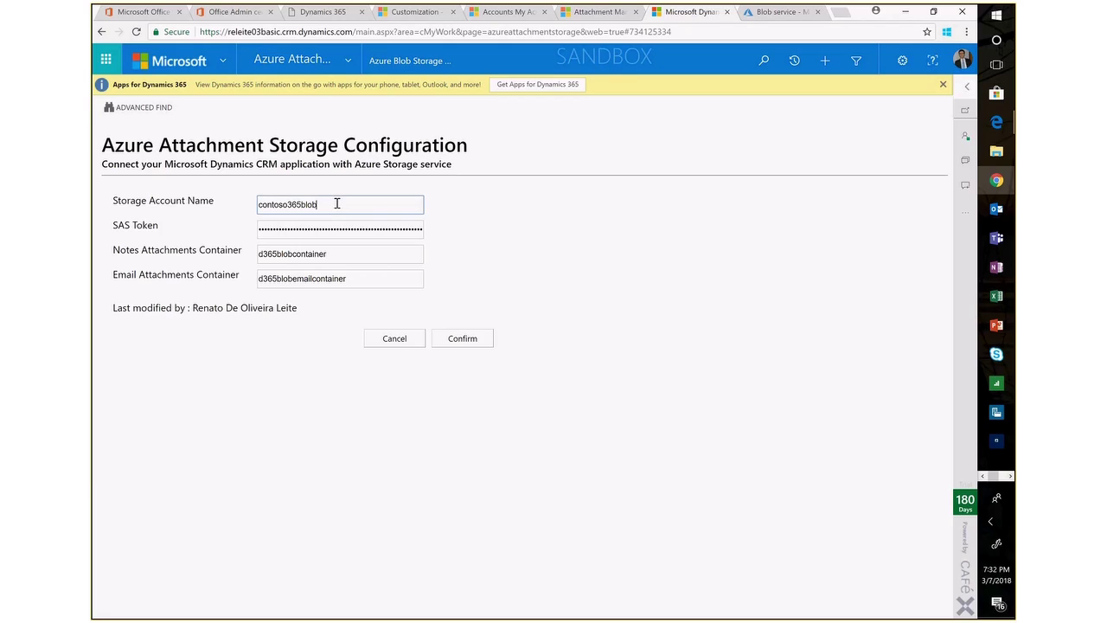
left_click_drag(337, 203, 242, 215)
left_click(497, 253)
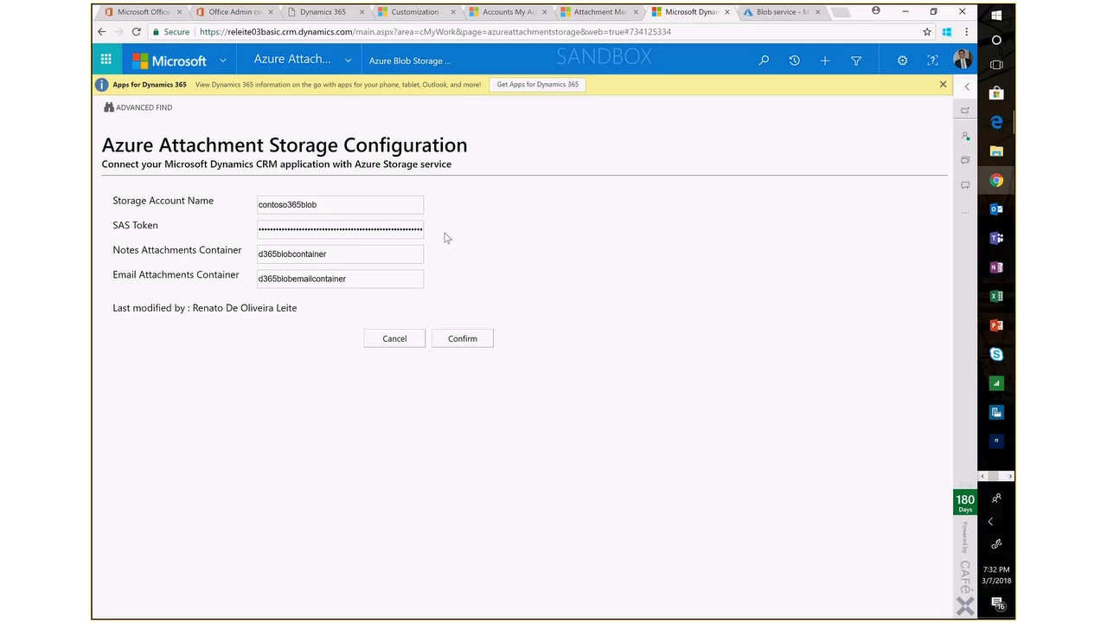
left_click(359, 257)
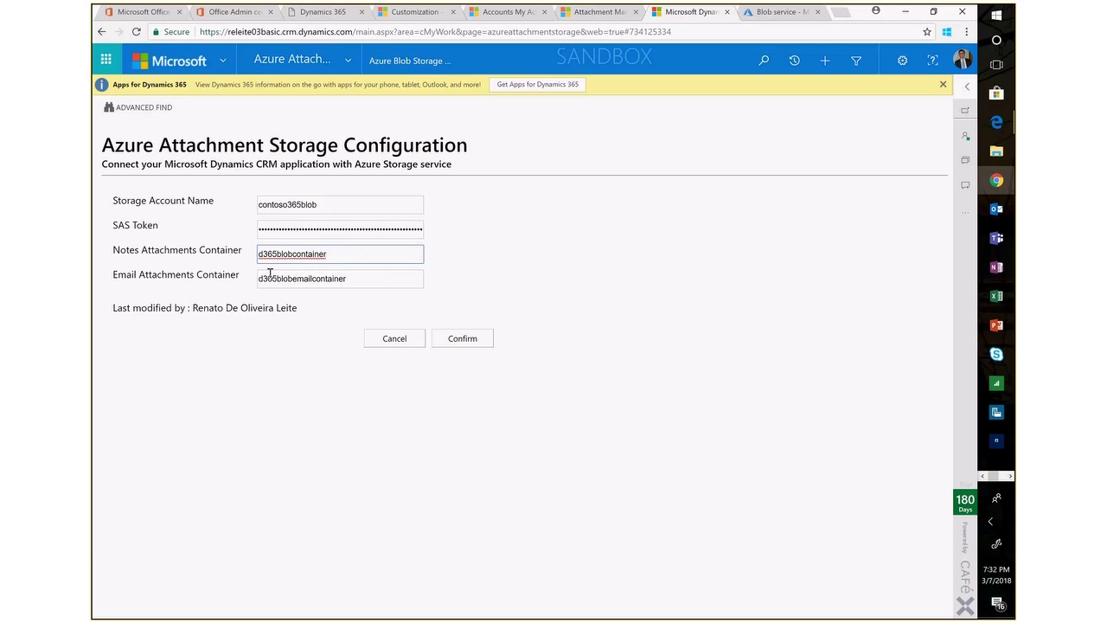
left_click_drag(339, 253, 242, 254)
left_click(359, 282)
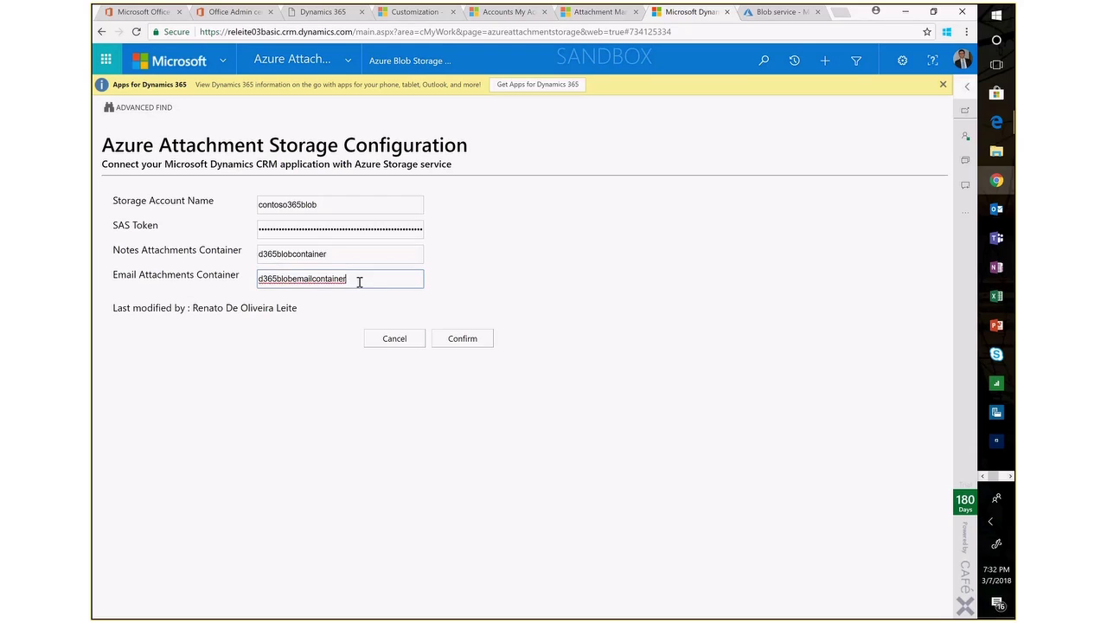
left_click_drag(358, 282, 250, 289)
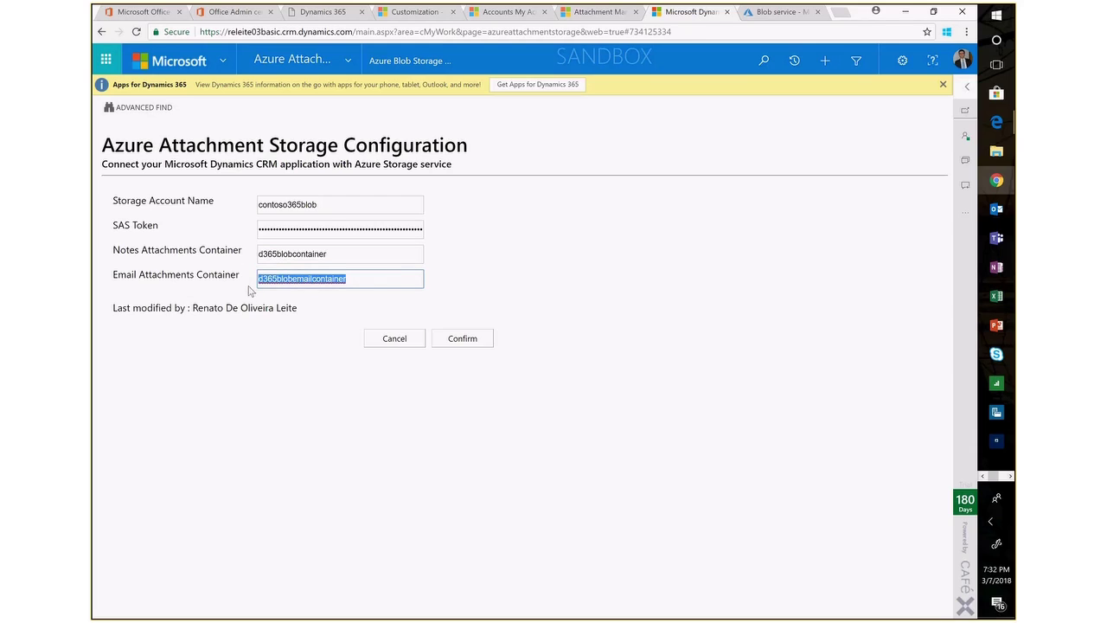
left_click(378, 279)
left_click(347, 65)
left_click(186, 205)
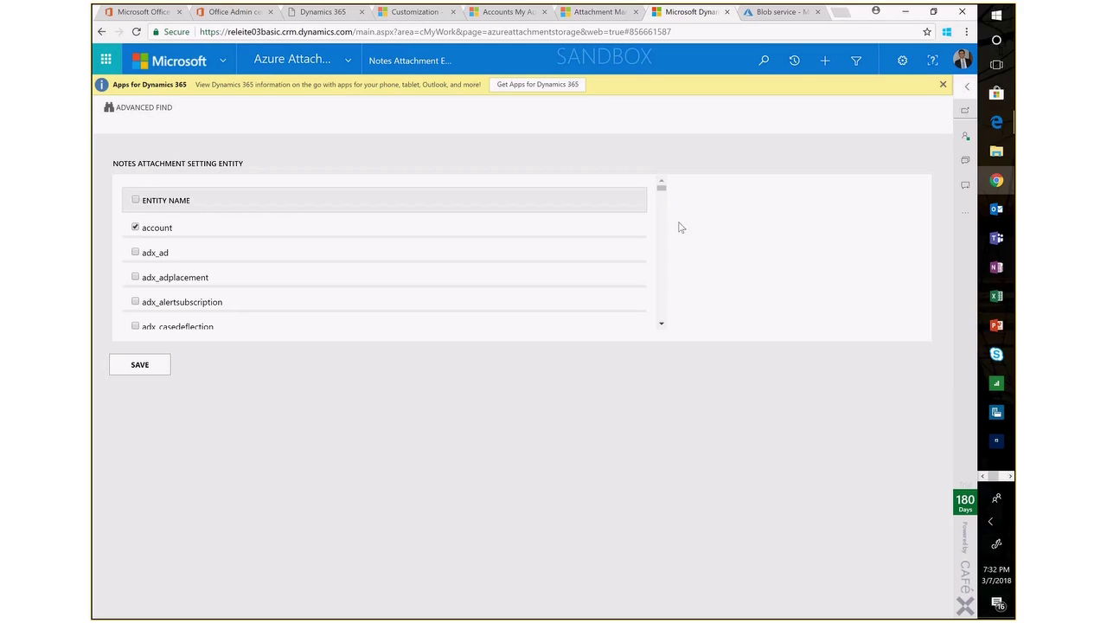
Scroll the Notes Attachment Entity list to confirm only account is enabled.
left_click_drag(662, 194, 666, 178)
left_click(350, 64)
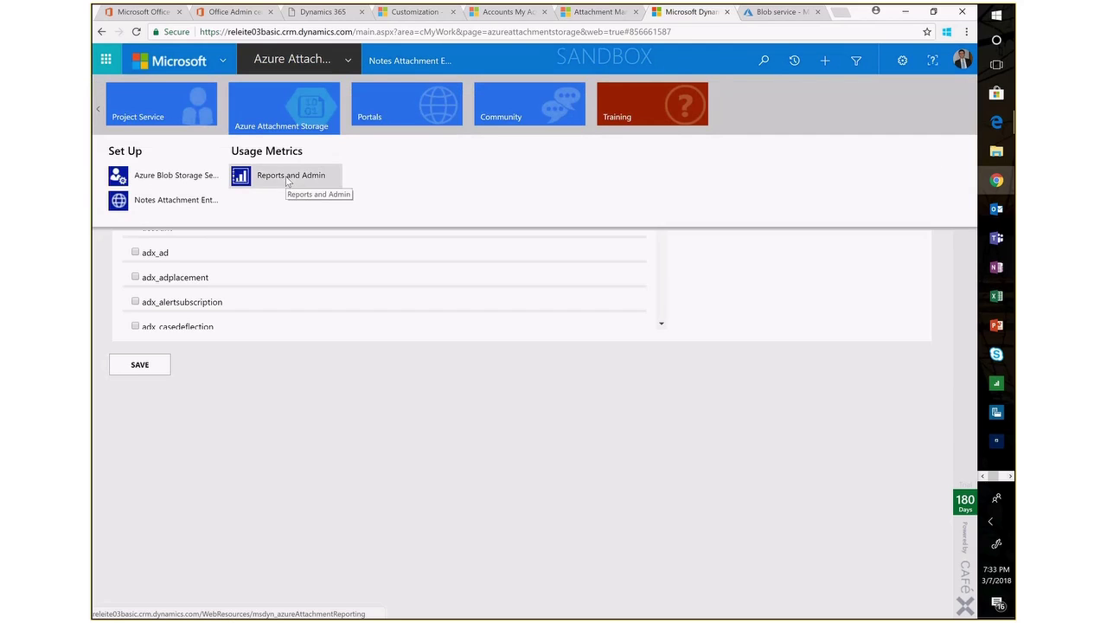
Review Attachment Usage (3 notes, 1 email moved), then show My Active Accounts.
left_click(287, 176)
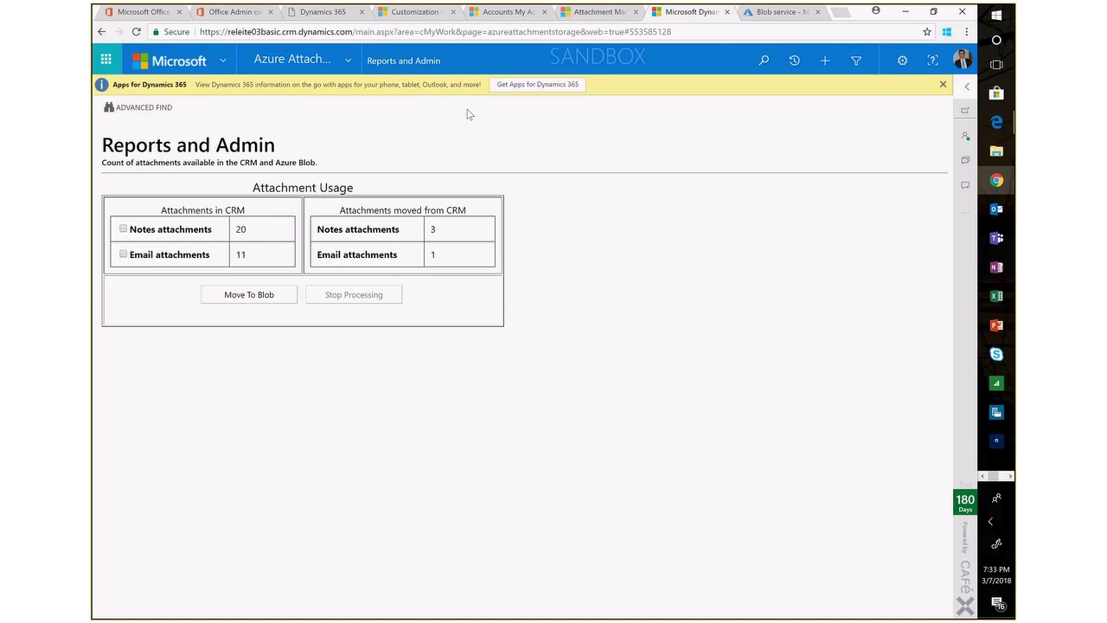
left_click(510, 15)
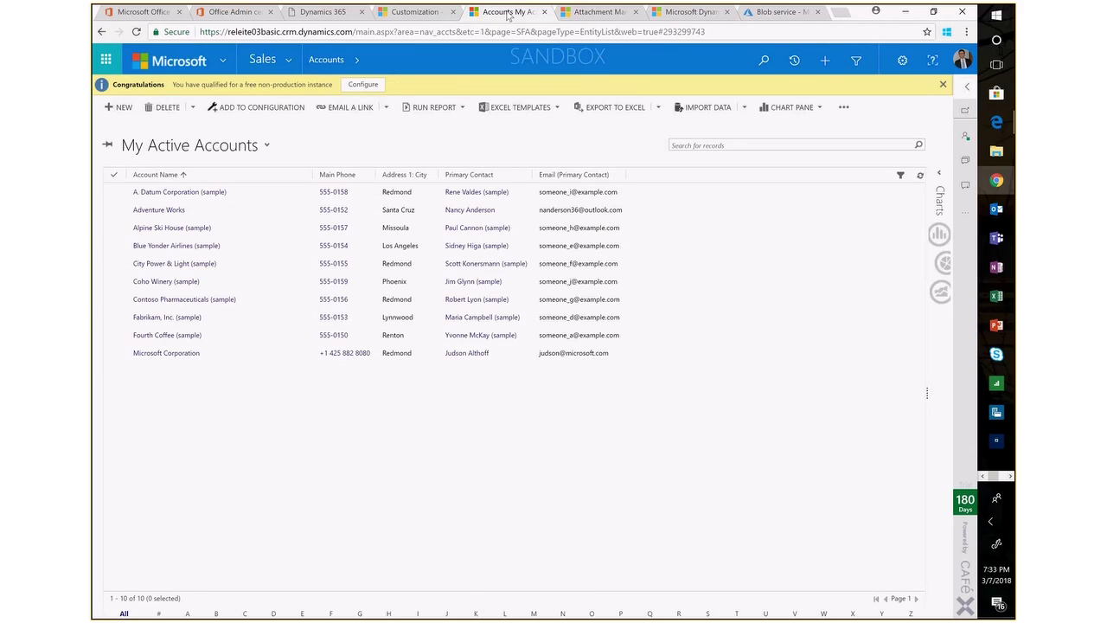
Start a new note titled 'Surface PC' on the Adventure Works account's Notes.
left_click(168, 213)
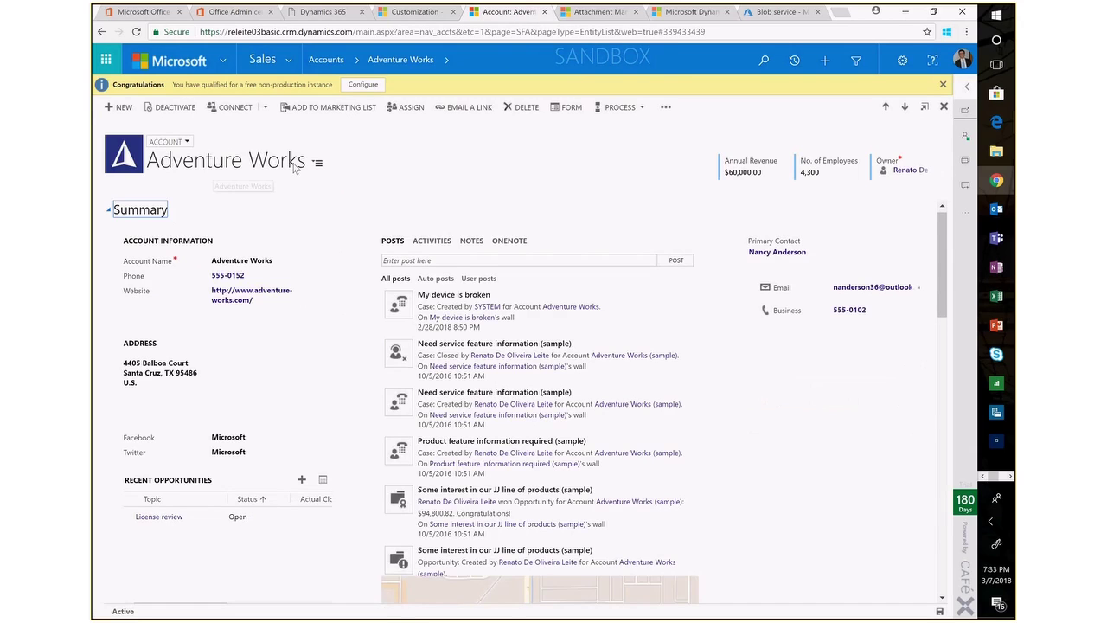
left_click(471, 241)
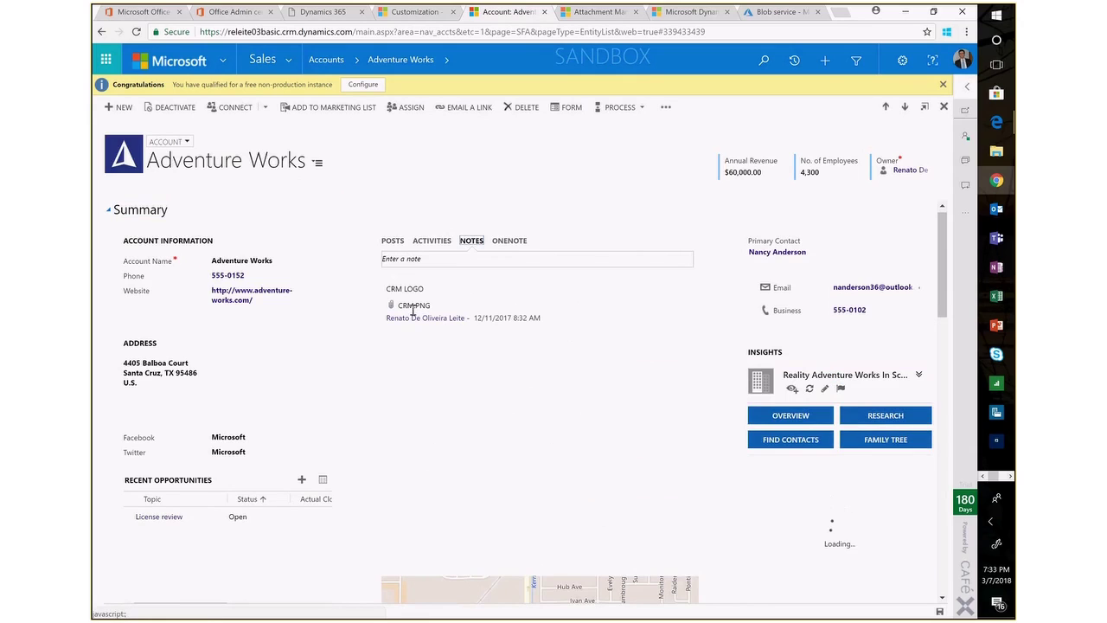
left_click(421, 258)
type("Surface PC")
Attach surface.jpg to the Surface PC note and save it.
left_click(420, 316)
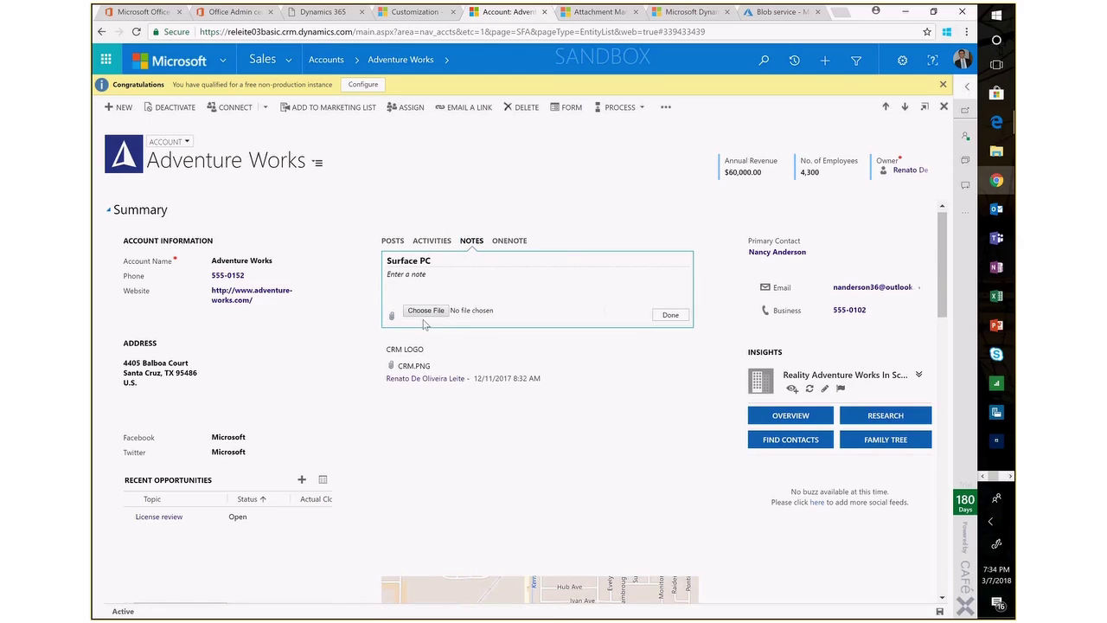
left_click(436, 316)
left_click(327, 206)
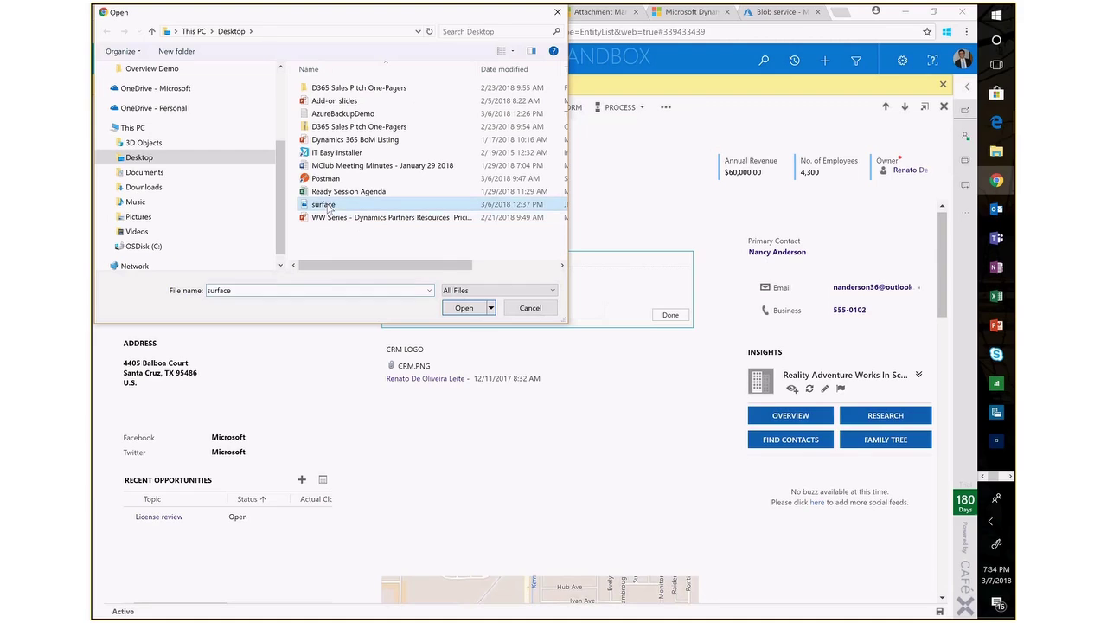
left_click(471, 311)
left_click(672, 316)
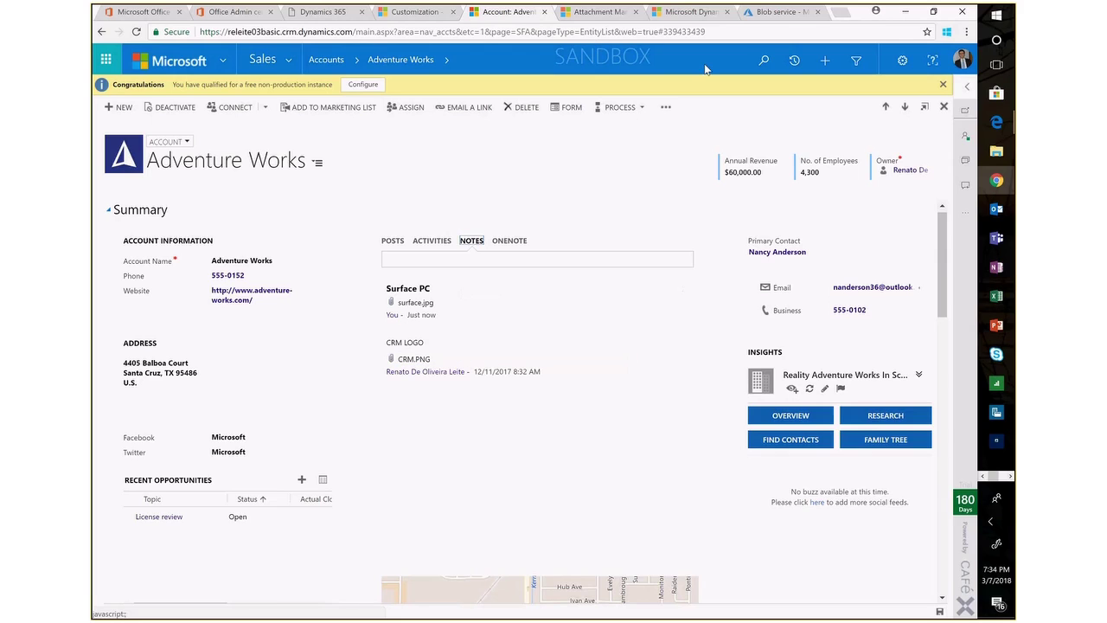
left_click(778, 12)
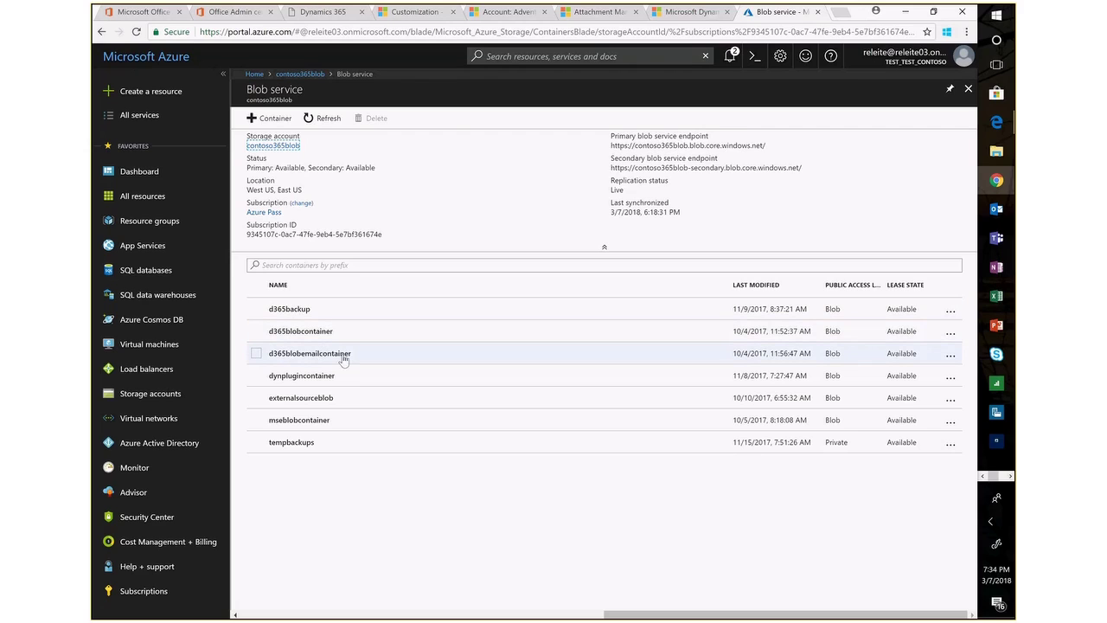
Open d365blobcontainer, view the surface.jpg blob's properties, and start downloading it.
left_click(301, 331)
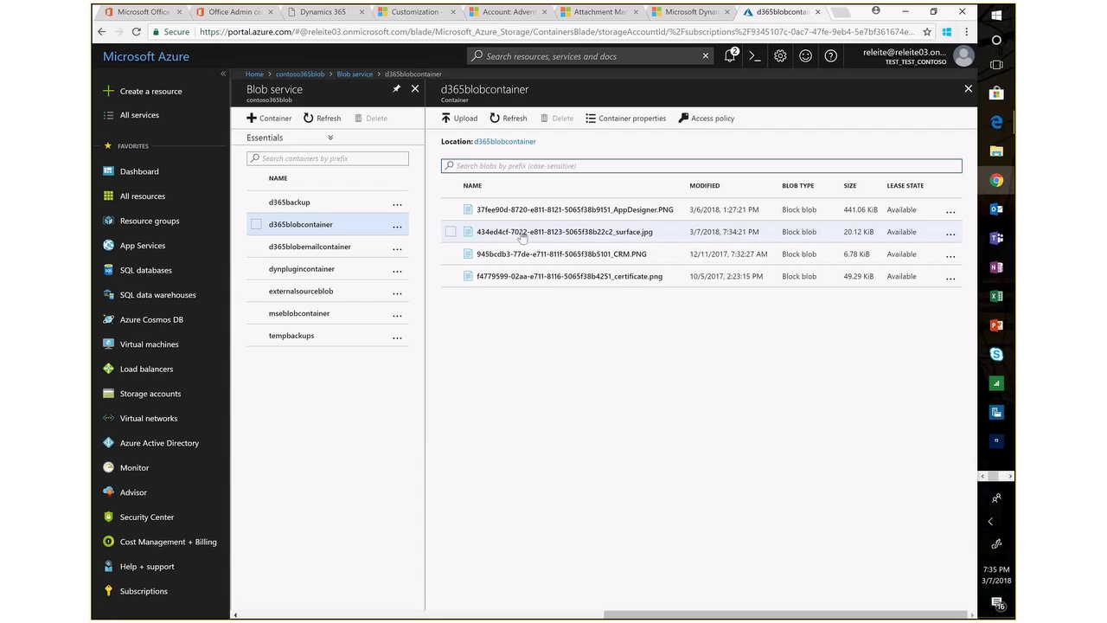
left_click(570, 234)
left_click(788, 110)
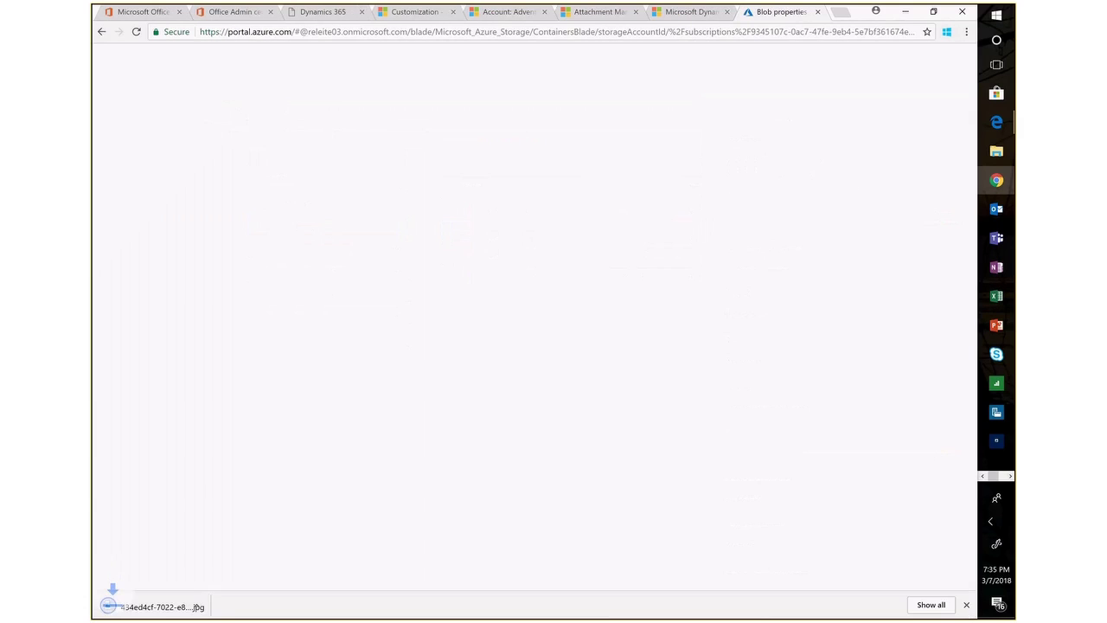
Confirm the downloaded surface.jpg shows the Surface tablet picture, then close Photos and the properties panel.
left_click(219, 607)
left_click(251, 531)
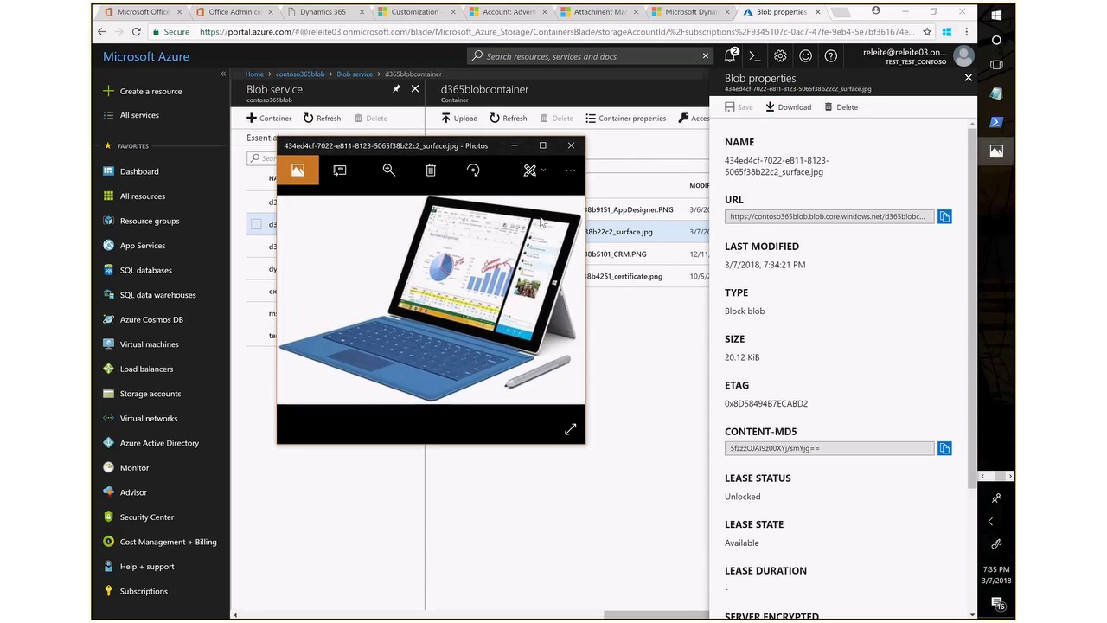
left_click(570, 148)
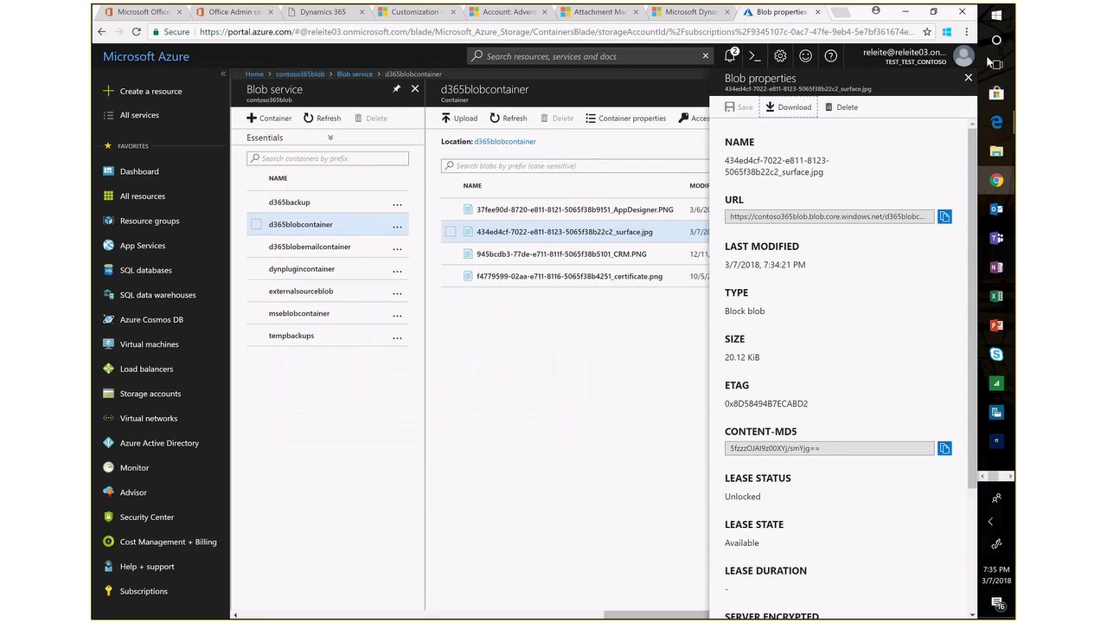
left_click(968, 79)
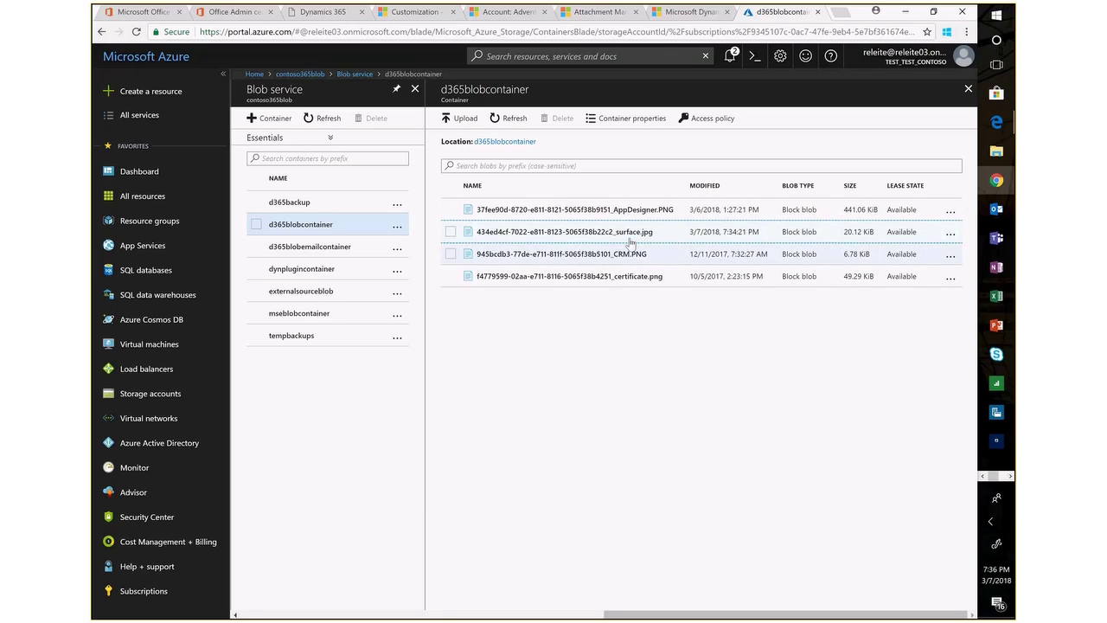
Reload the Dynamics 365 backups list to confirm PSBackup reads Copy to Azure succeeded.
left_click(328, 15)
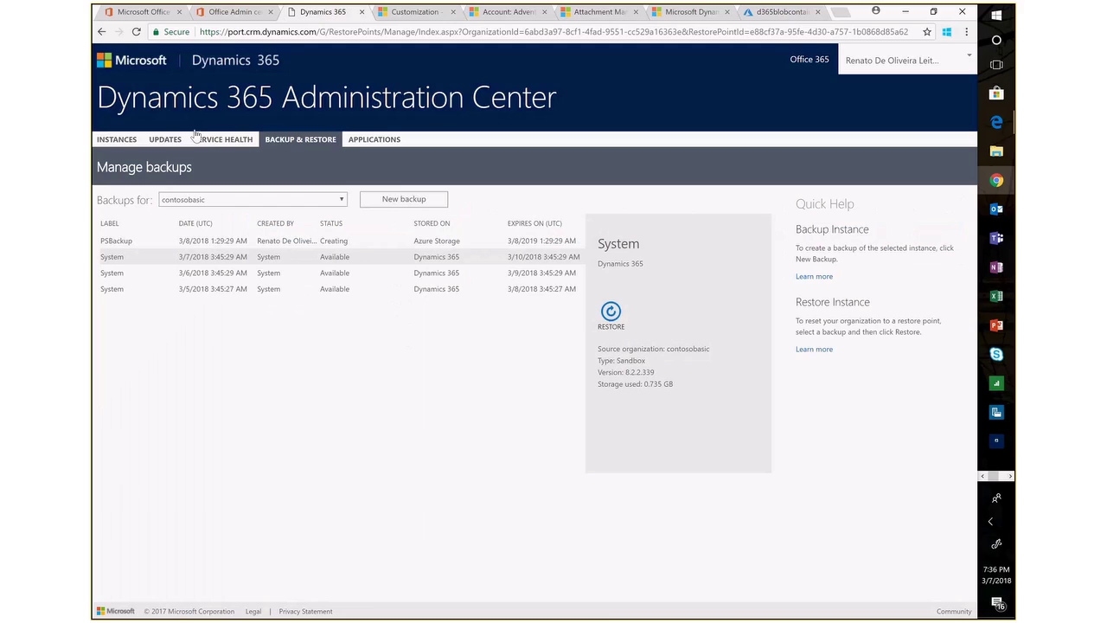
left_click(135, 32)
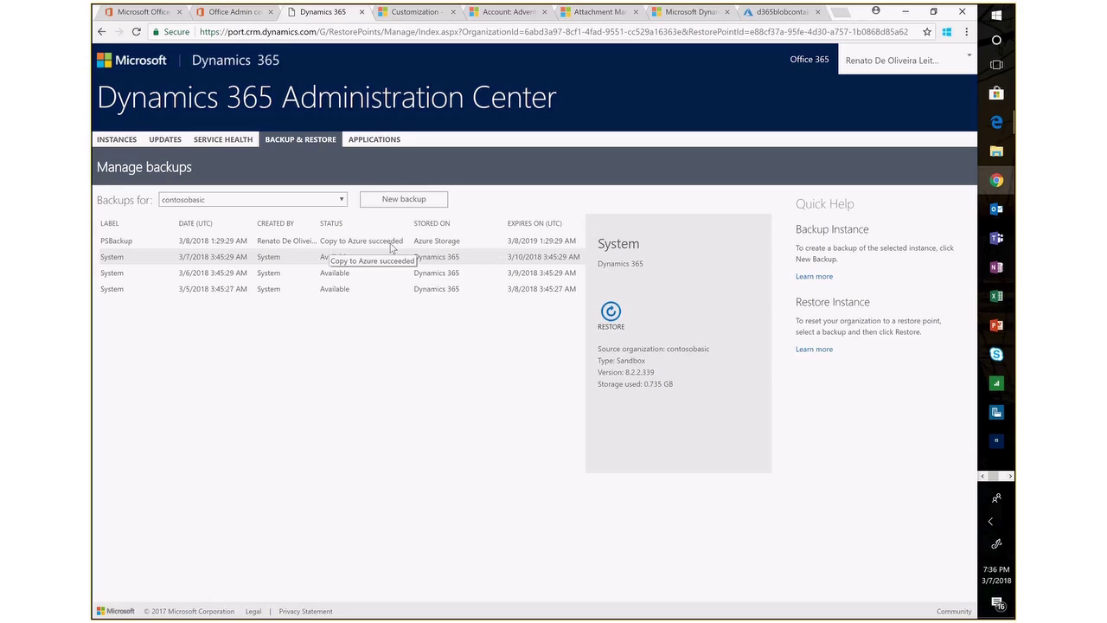
left_click(781, 12)
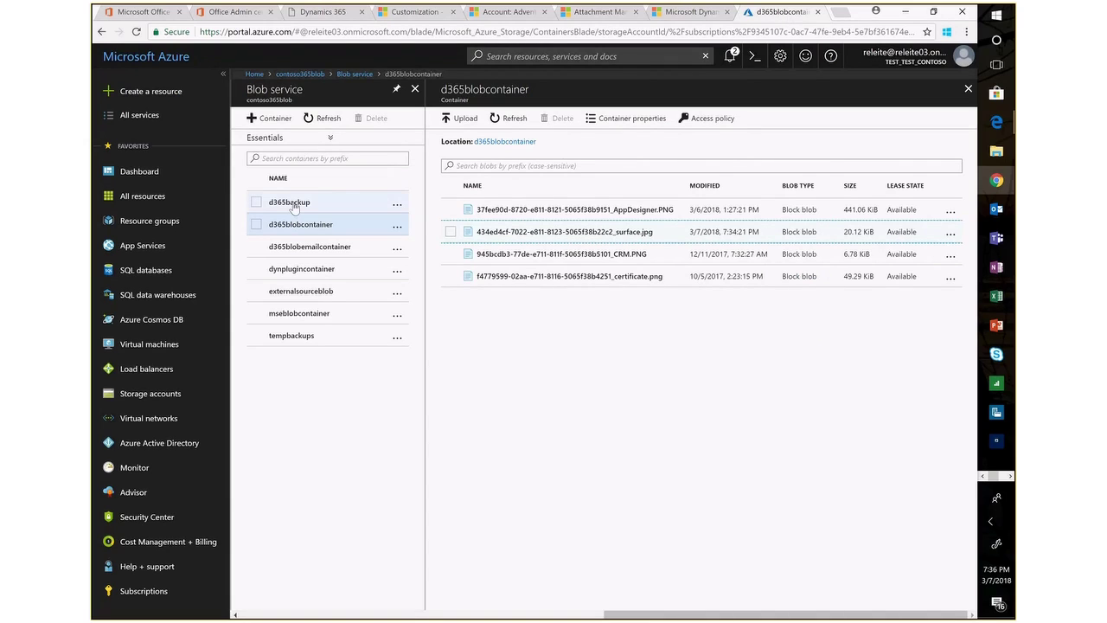
left_click(294, 204)
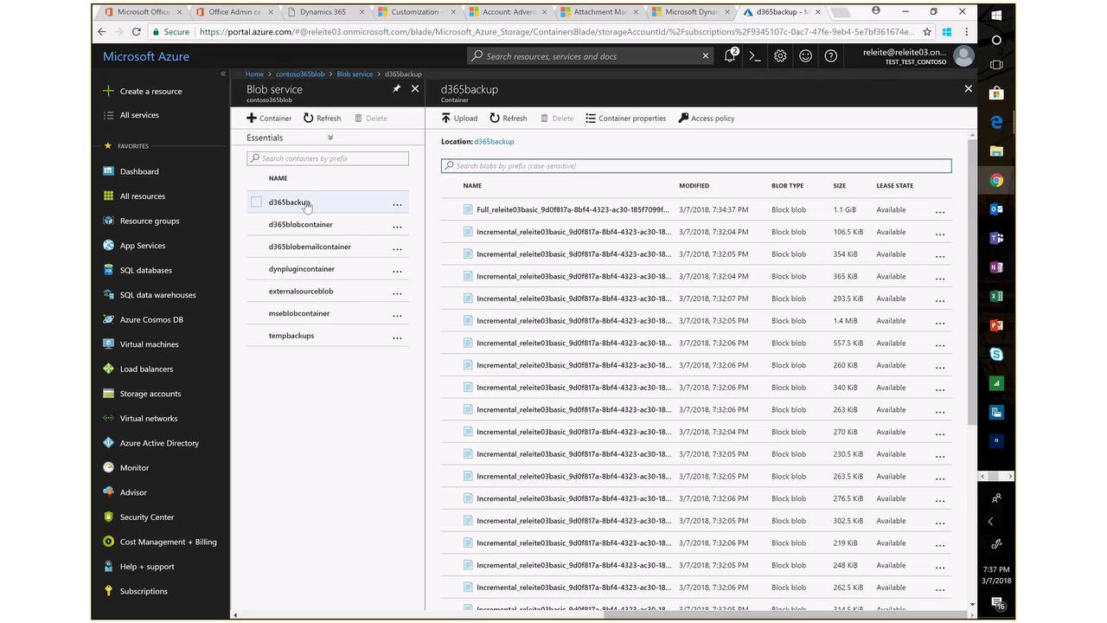
Open d365backup to review the 1.1 GiB Full_releite03basic blob and its Incremental blobs.
left_click(306, 204)
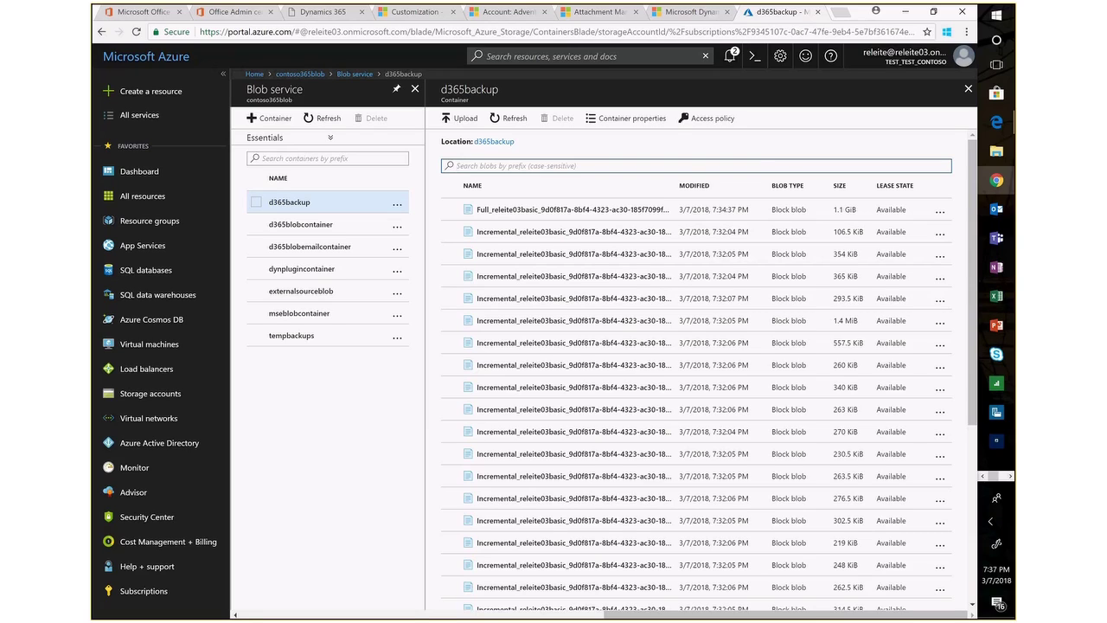
left_click(996, 355)
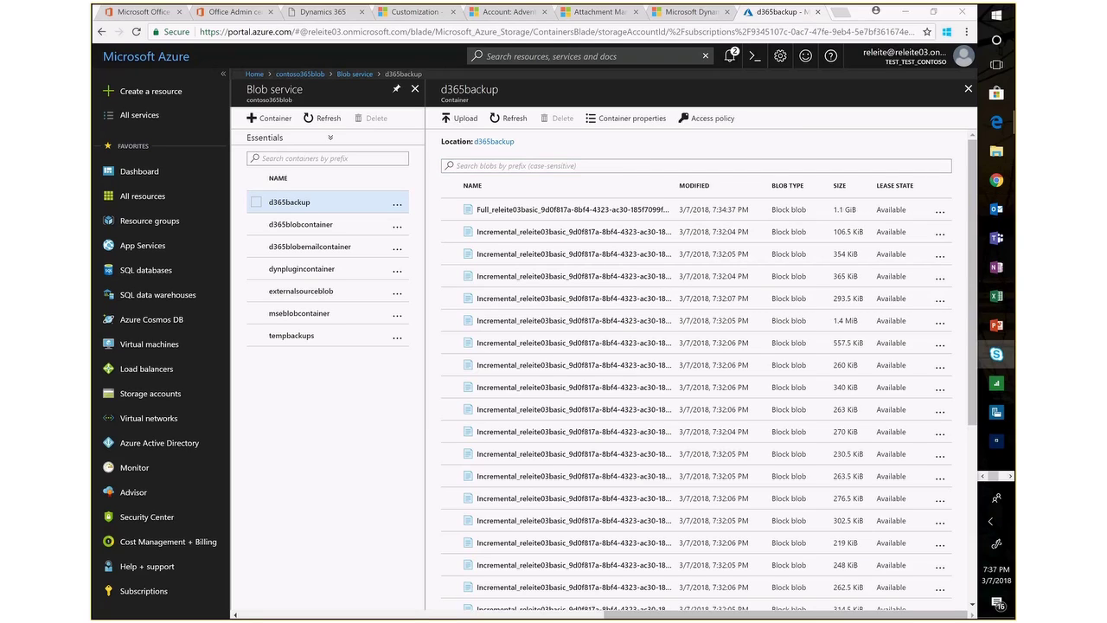